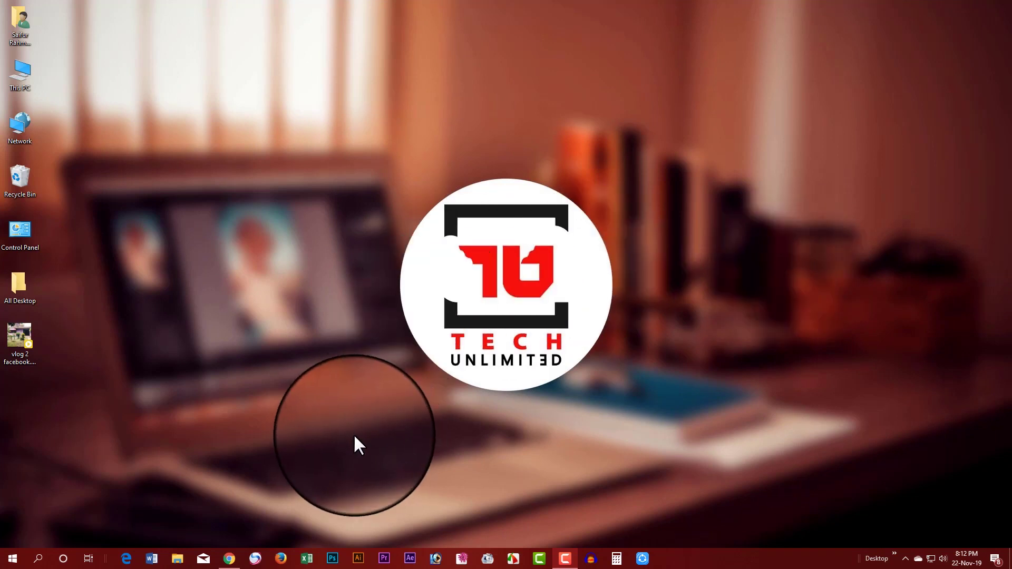
# - Switch to Chrome and show the content creation options in YouTube Studio
pyautogui.click(228, 558)
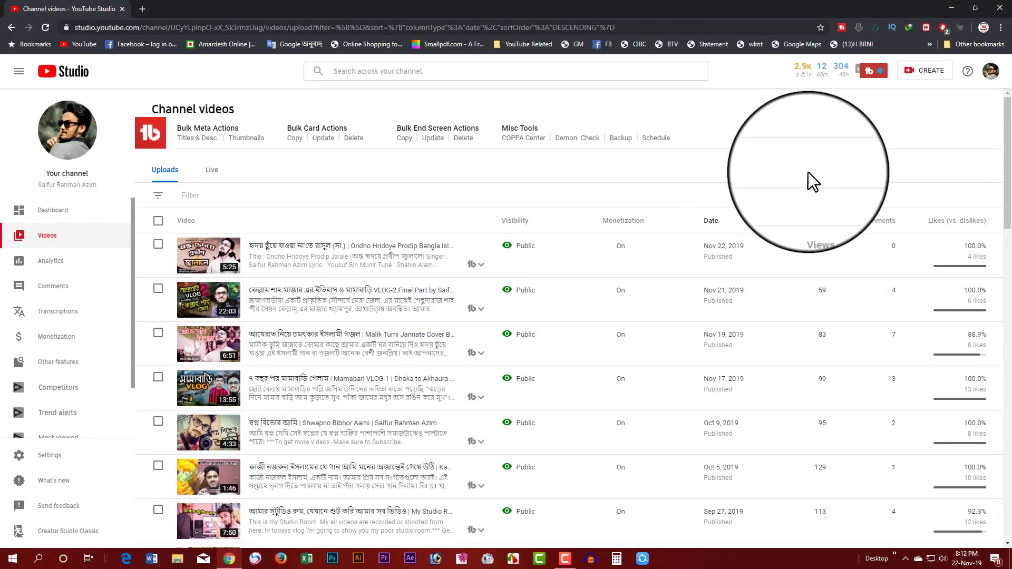
pyautogui.click(922, 70)
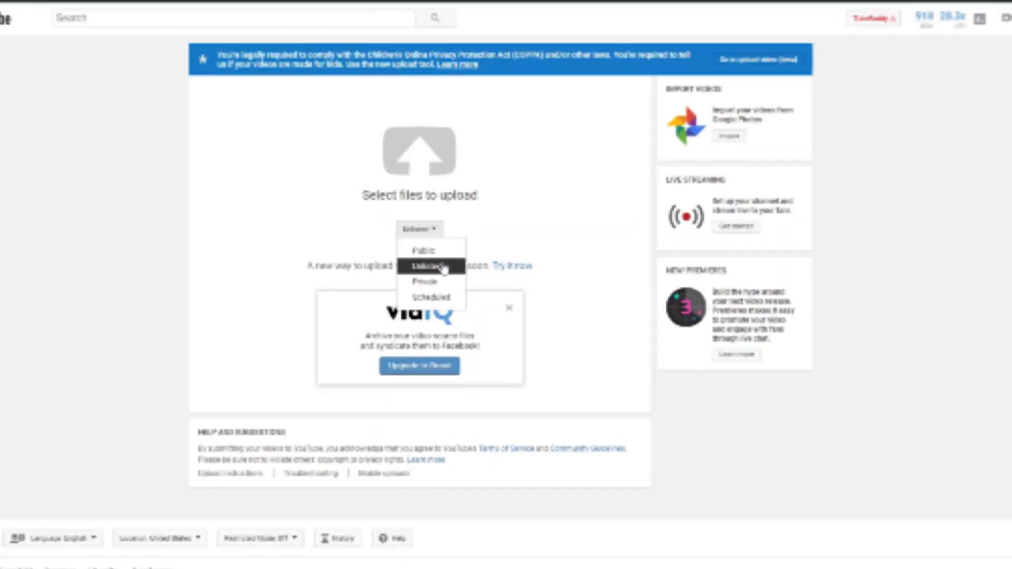
# - Set the classic upload's visibility to Unlisted and browse the quick access folders for a file to upload
pyautogui.click(429, 262)
pyautogui.click(436, 206)
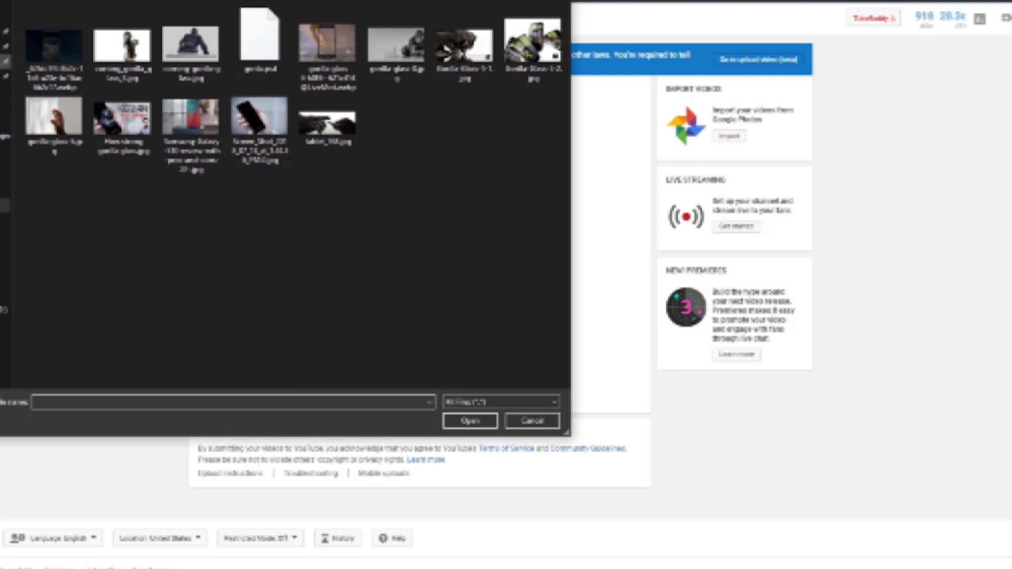
pyautogui.click(6, 31)
pyautogui.doubleClick(255, 45)
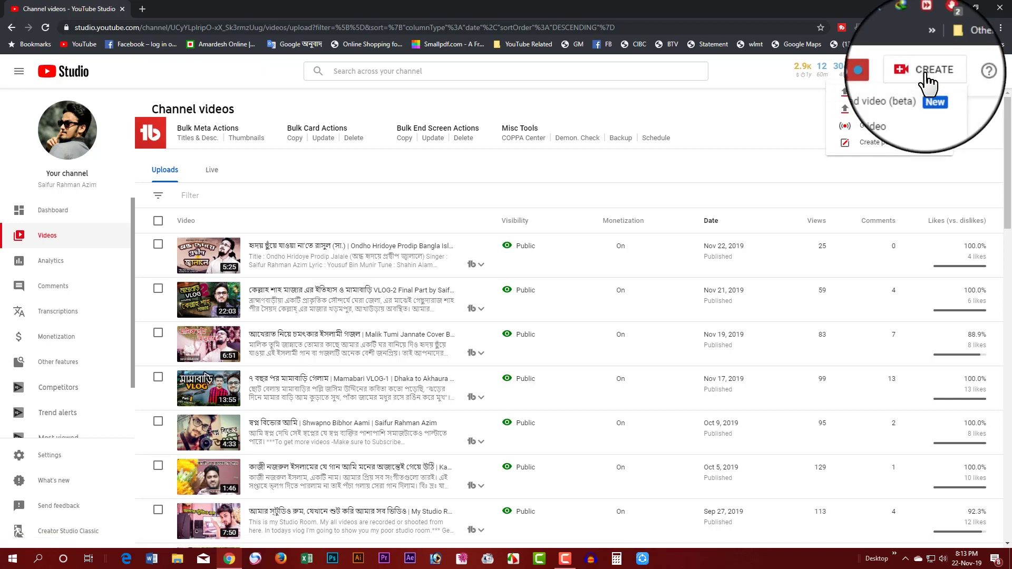
# - Start a beta video upload and choose the file vlog 2 facebook.mp4 from the desktop
pyautogui.click(885, 102)
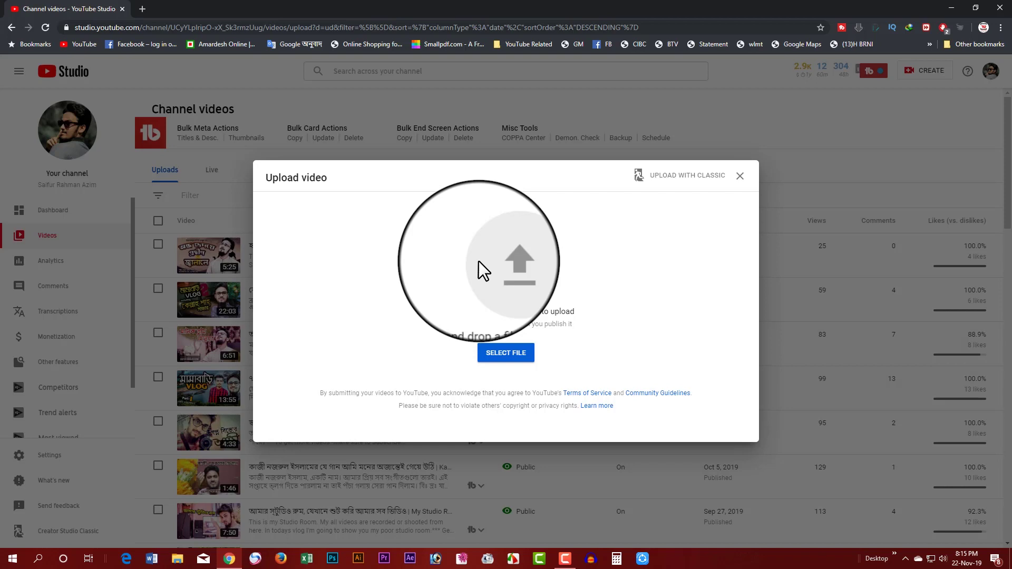
pyautogui.click(510, 356)
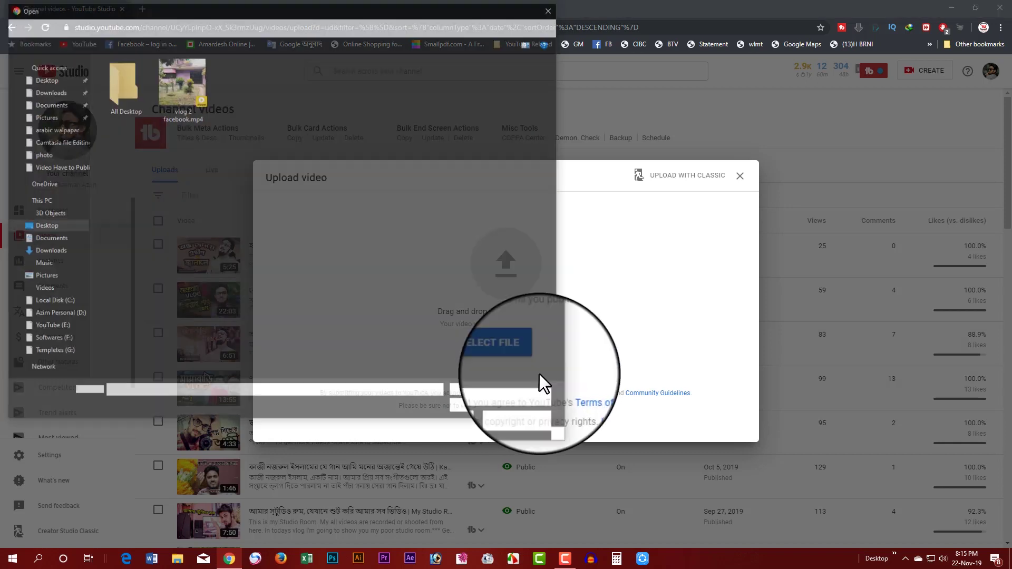
pyautogui.click(194, 93)
pyautogui.doubleClick(194, 93)
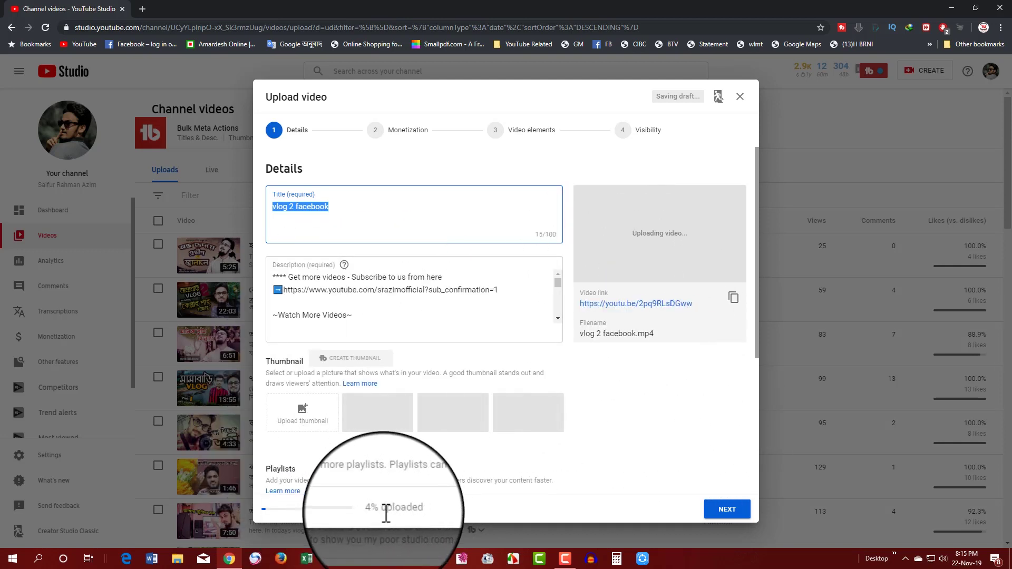
# - Replace the video title with Nanubari Vlog
pyautogui.doubleClick(375, 509)
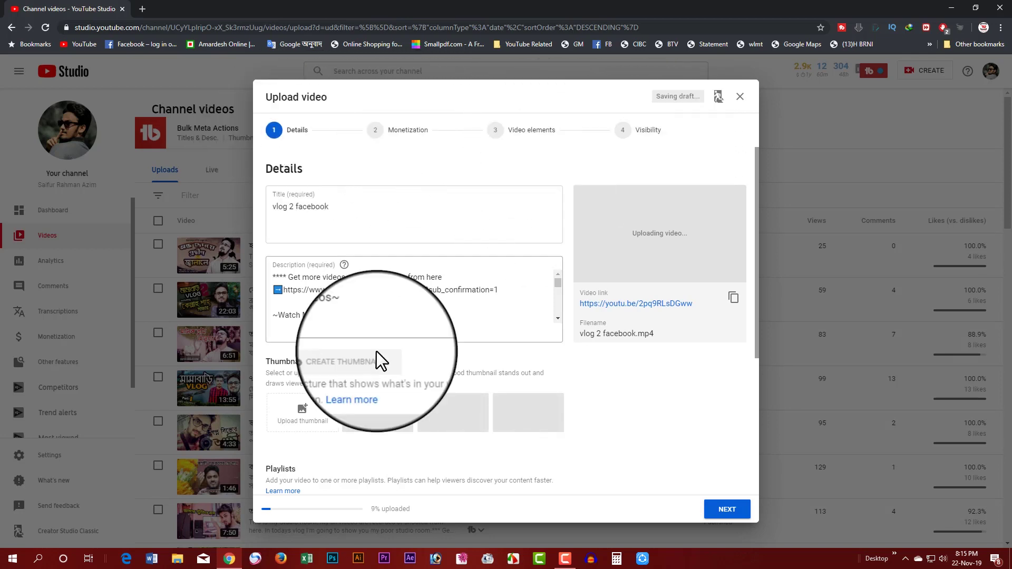
pyautogui.scroll(-4, 523, 429)
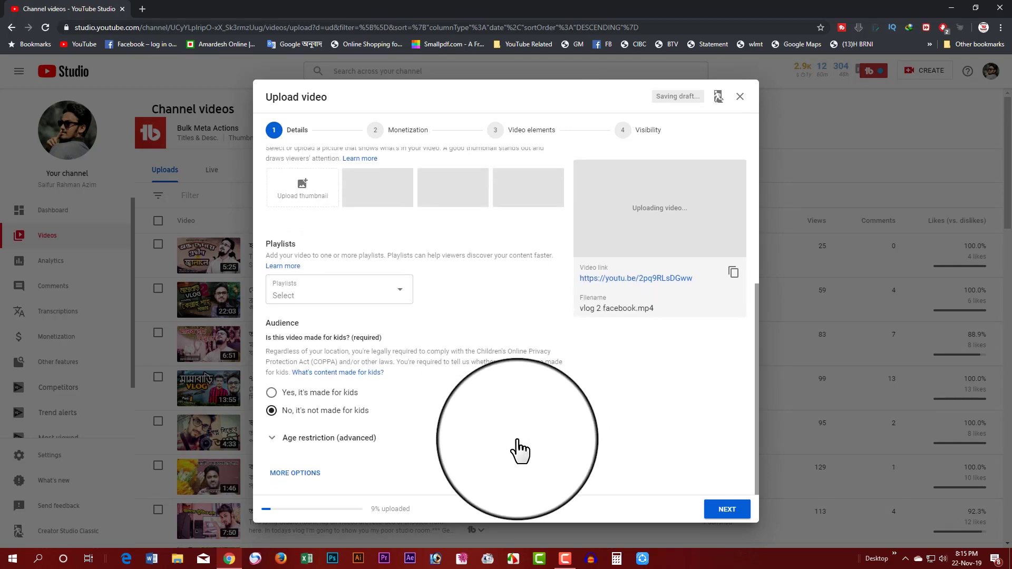
pyautogui.scroll(5, 517, 447)
pyautogui.tripleClick(296, 227)
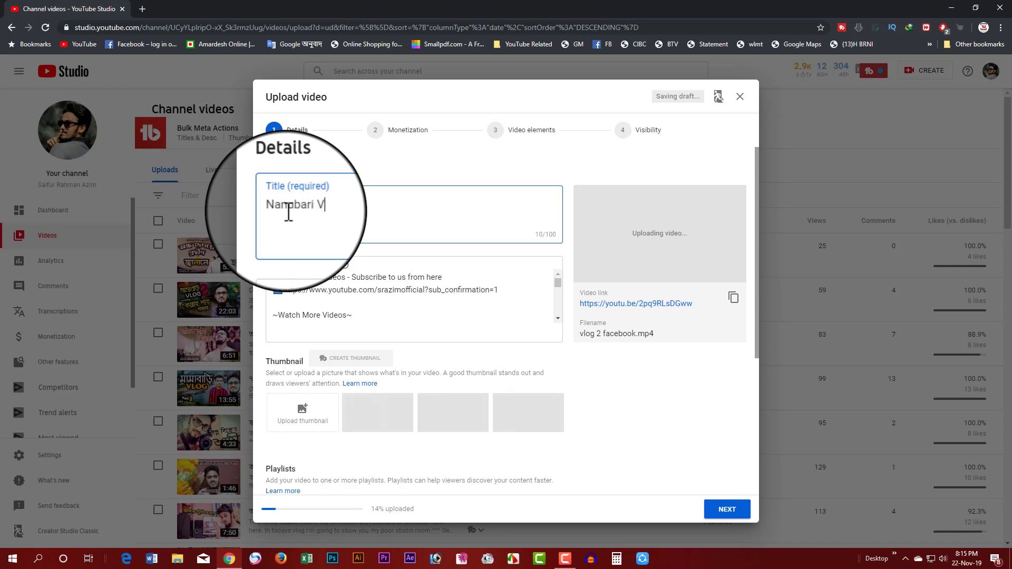
pyautogui.press('BackSpace')
pyautogui.press('BackSpace')
pyautogui.press('BackSpace')
pyautogui.press('BackSpace')
pyautogui.write('lo')
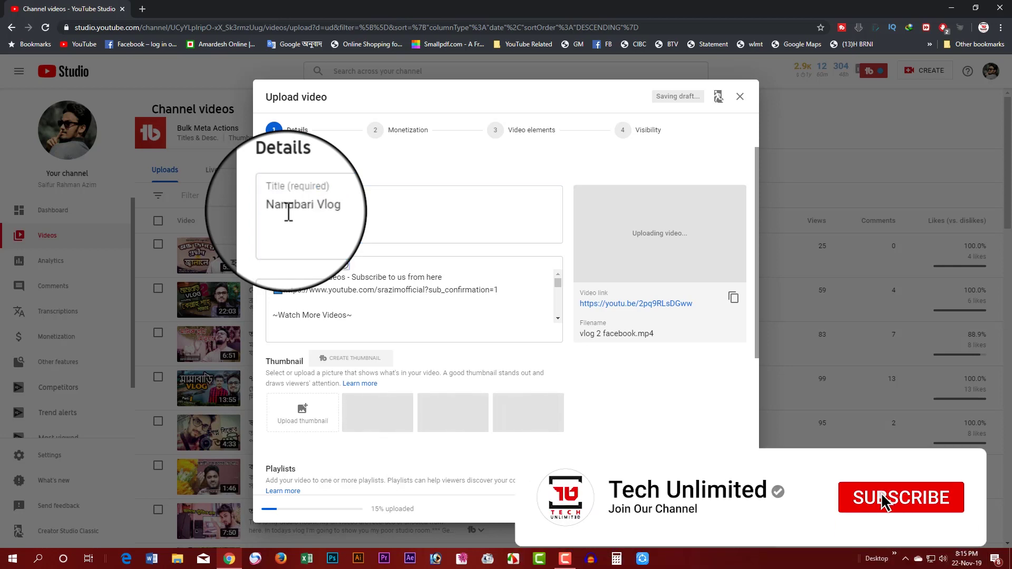
# - Add the line jsakdjaksdjaksjd above the existing text in the video description
pyautogui.click(275, 277)
pyautogui.press('Return')
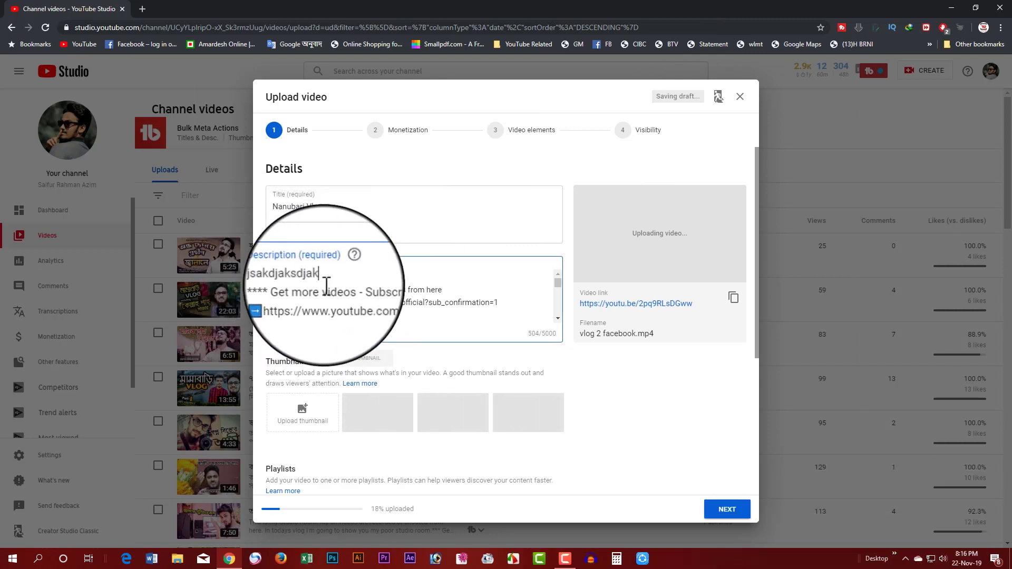
pyautogui.scroll(-1, 482, 327)
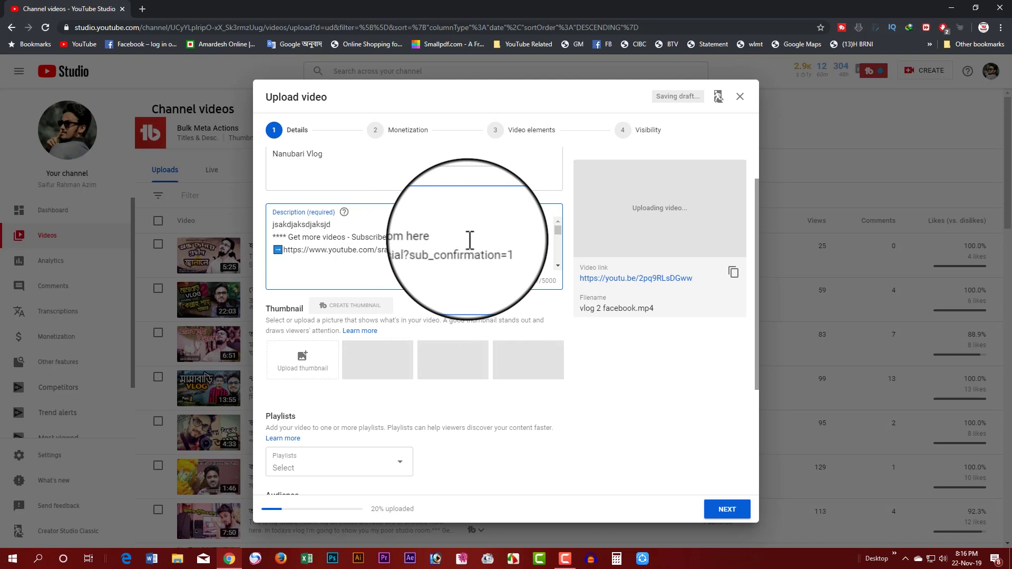
pyautogui.scroll(-3, 461, 246)
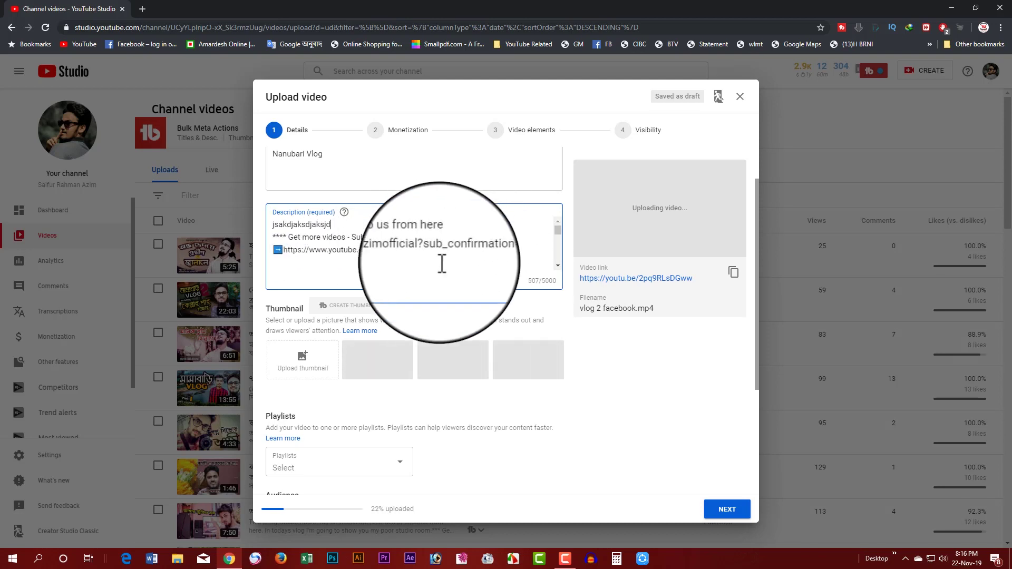
pyautogui.scroll(1, 441, 270)
pyautogui.scroll(-2, 420, 261)
pyautogui.scroll(-3, 363, 204)
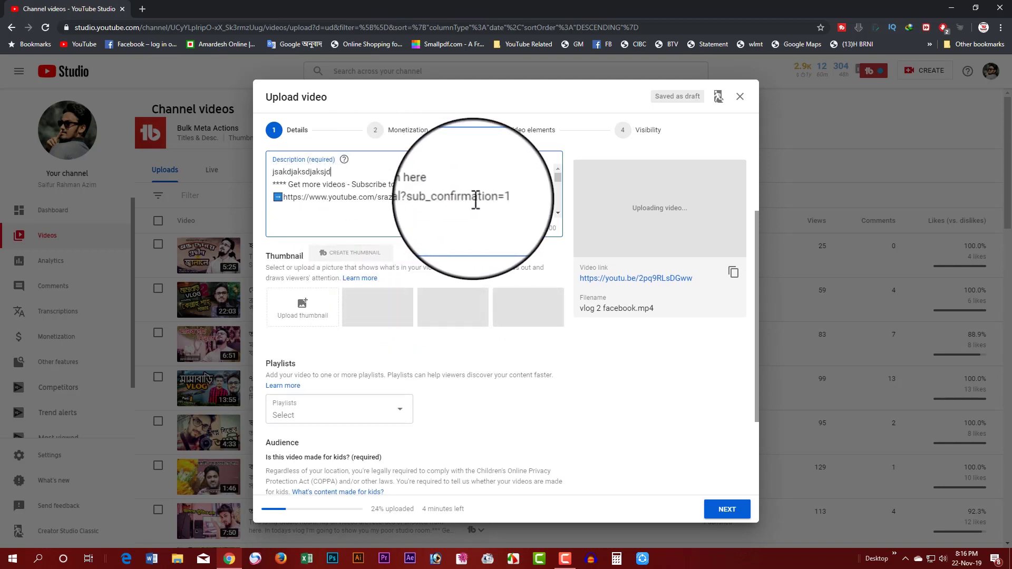
pyautogui.scroll(2, 653, 379)
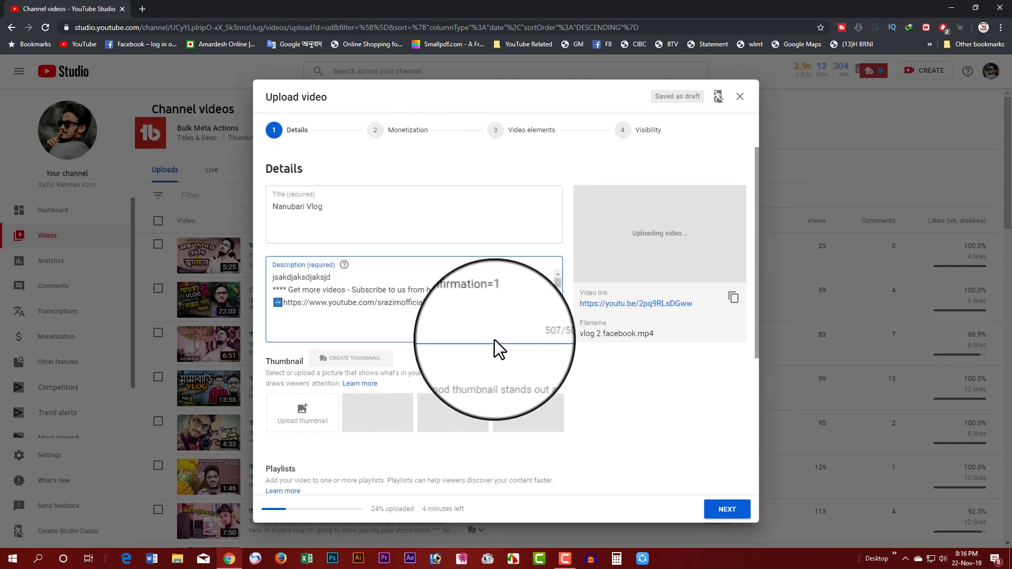
pyautogui.click(359, 219)
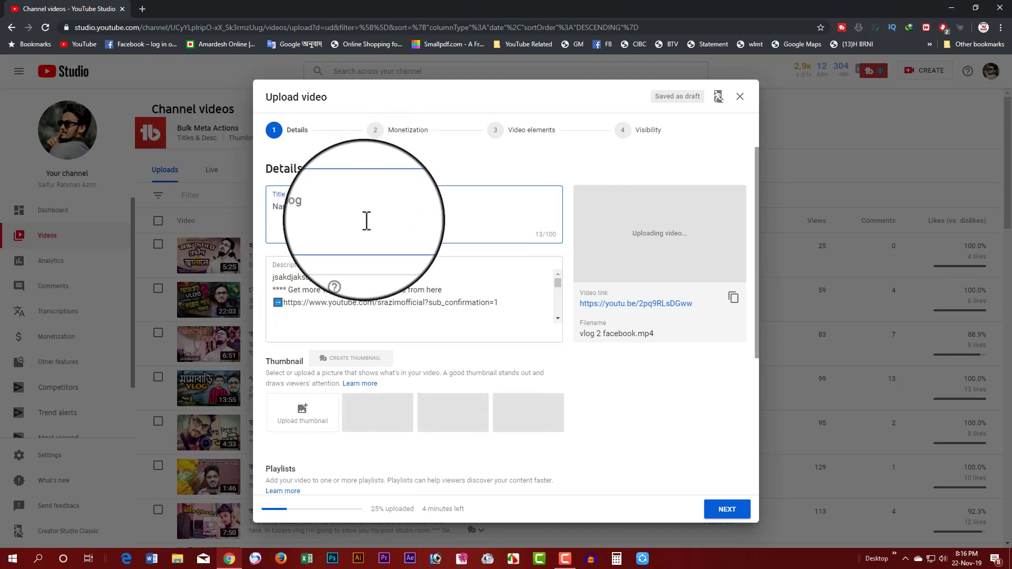
# - Upload the green river landscape JPG from the All Desktop folder as the thumbnail and check the thumbnail's change and download options
pyautogui.scroll(-2, 371, 369)
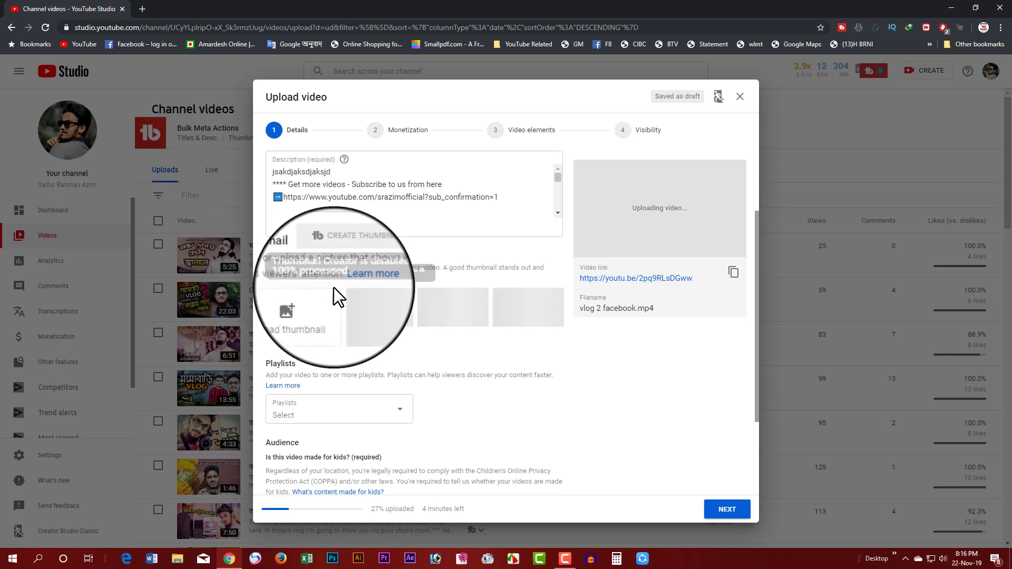
pyautogui.click(309, 314)
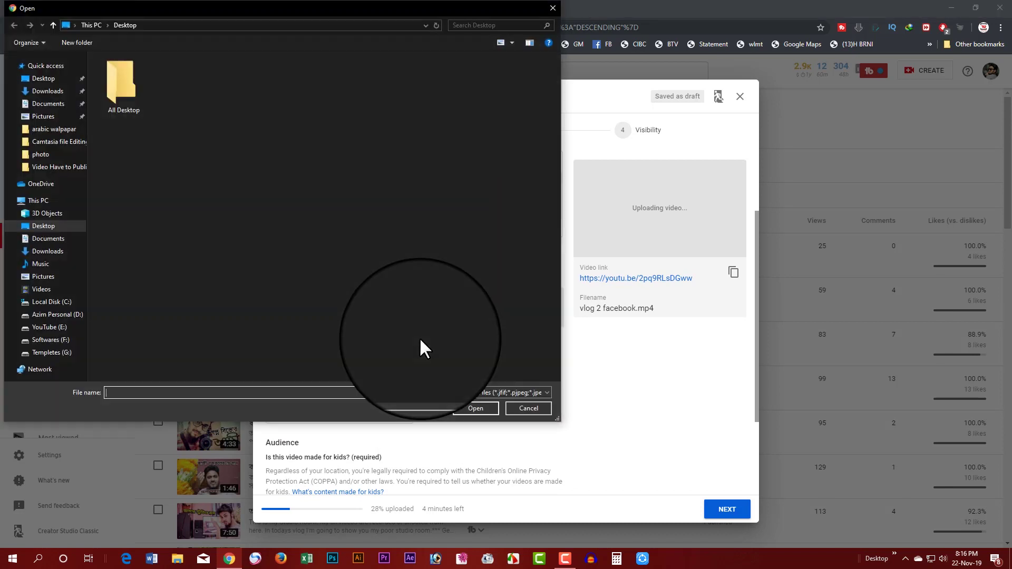
pyautogui.doubleClick(130, 94)
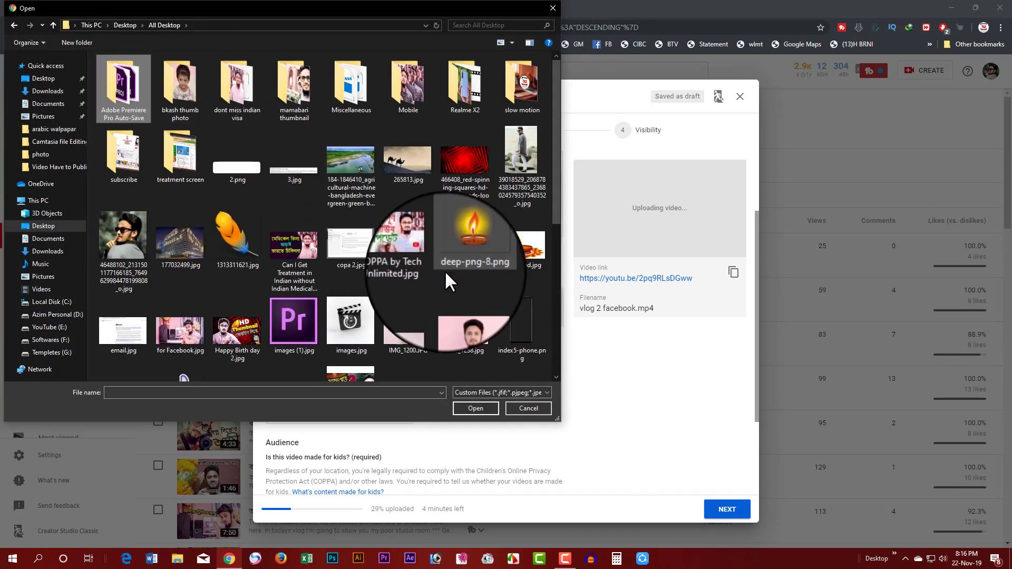
pyautogui.doubleClick(359, 164)
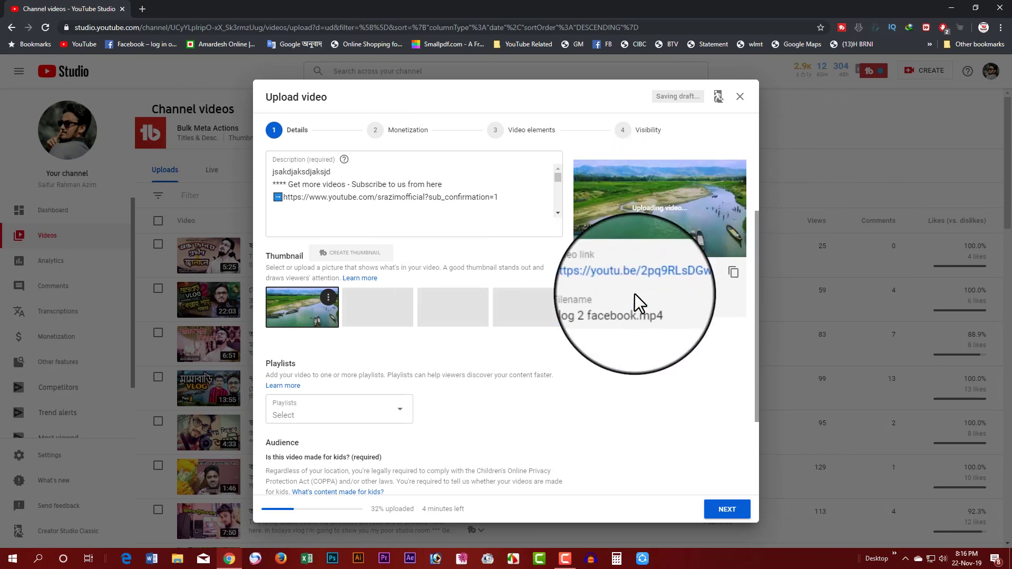
pyautogui.click(328, 297)
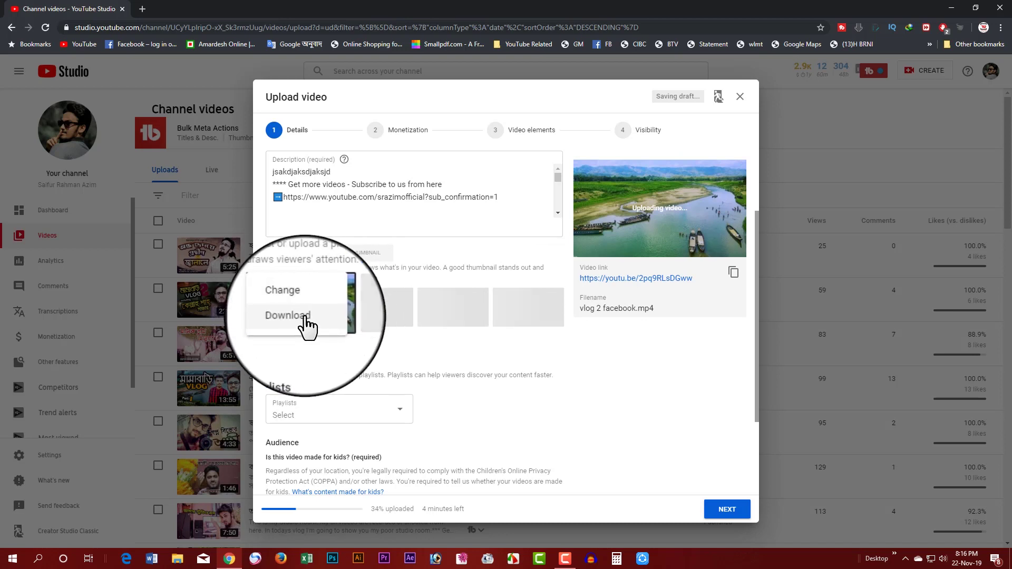
pyautogui.click(652, 388)
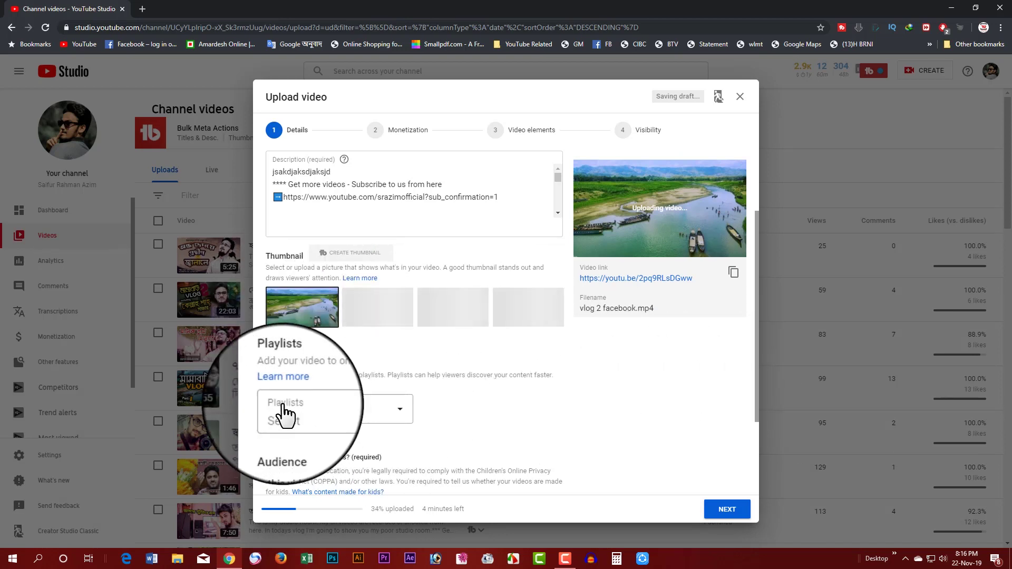
# - Examine the playlists available for the video and close the list
pyautogui.scroll(-2, 316, 400)
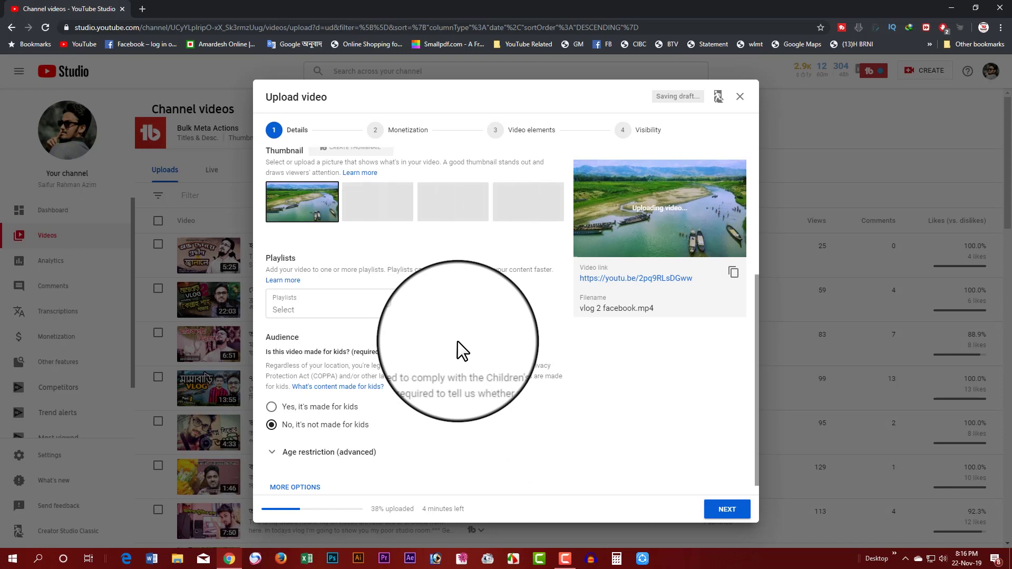
pyautogui.scroll(-1, 463, 340)
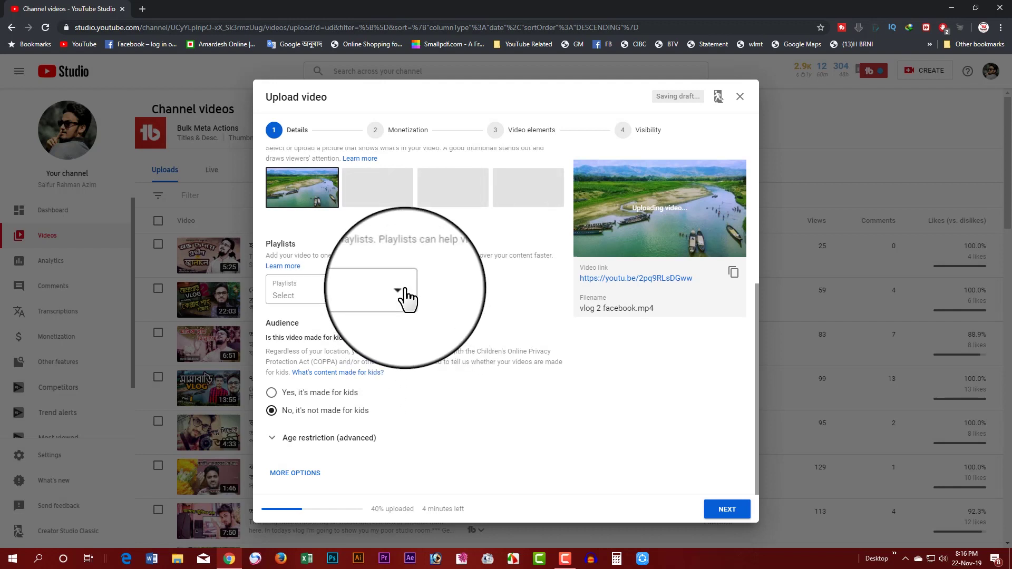
pyautogui.click(401, 290)
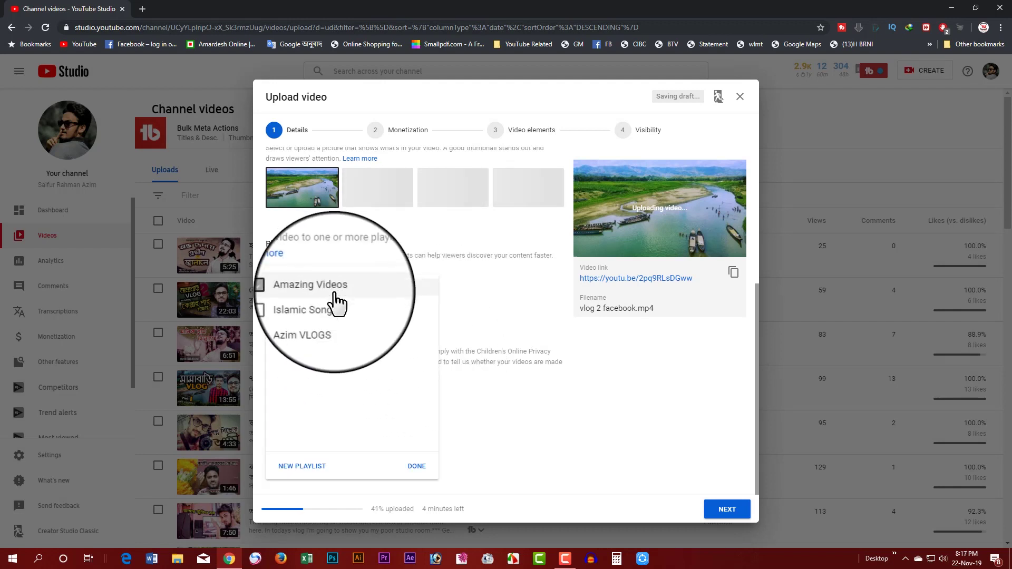
pyautogui.click(318, 325)
pyautogui.click(488, 337)
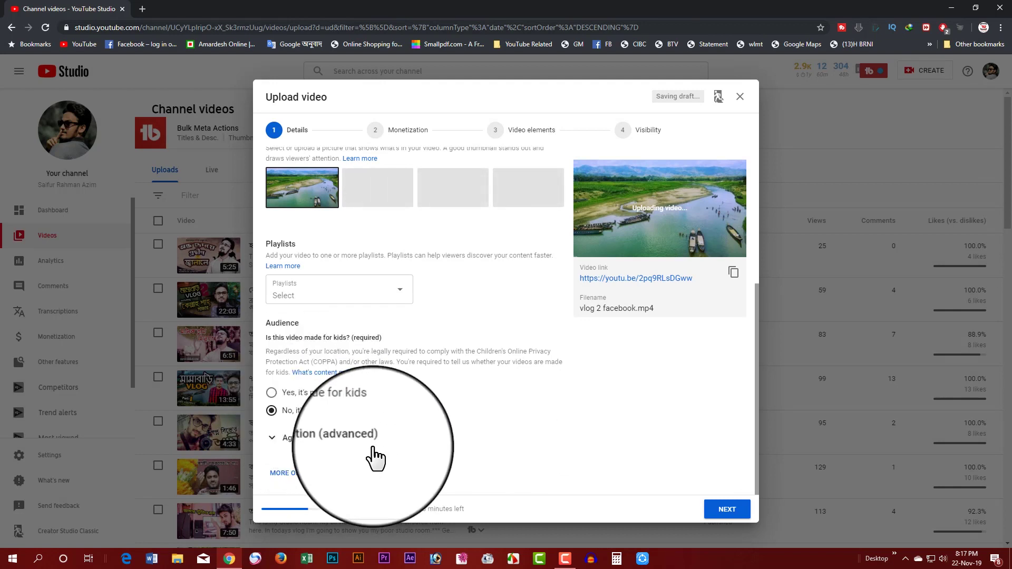
# - Expand the additional video details and add two tags: asdjkaskd and a variant of the creator's first name
pyautogui.click(295, 479)
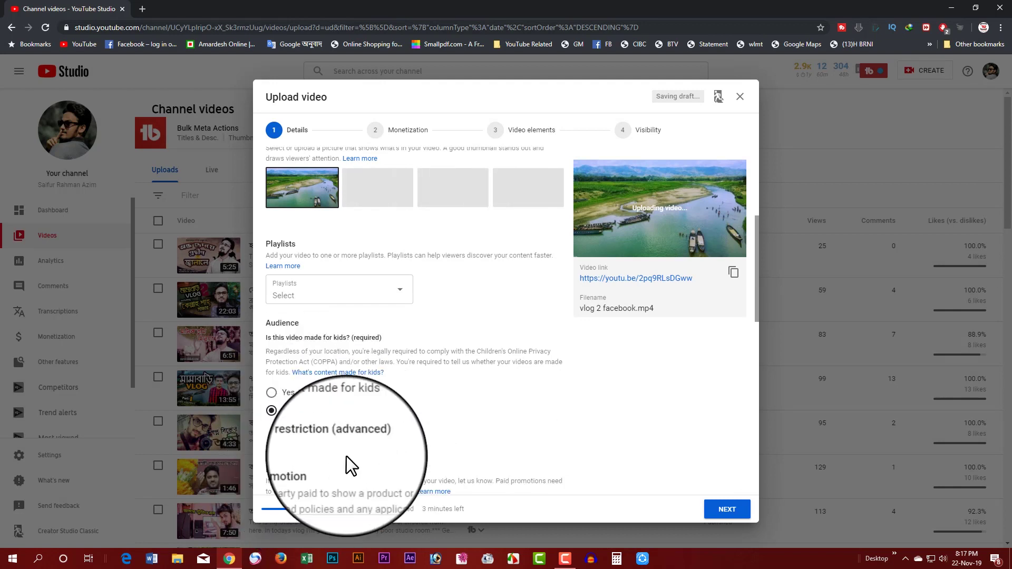
pyautogui.scroll(-4, 435, 417)
pyautogui.scroll(-1, 369, 374)
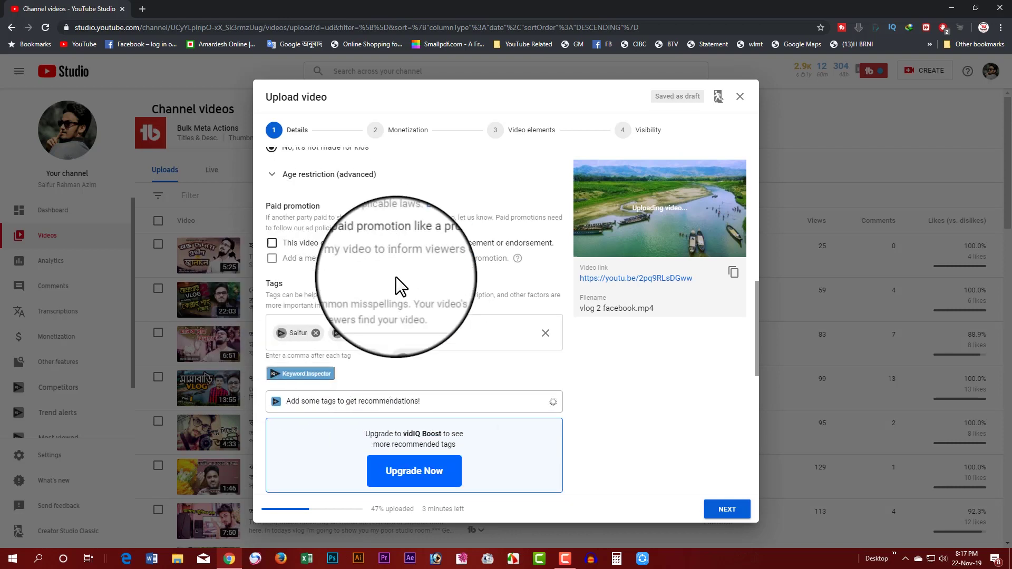
pyautogui.click(456, 333)
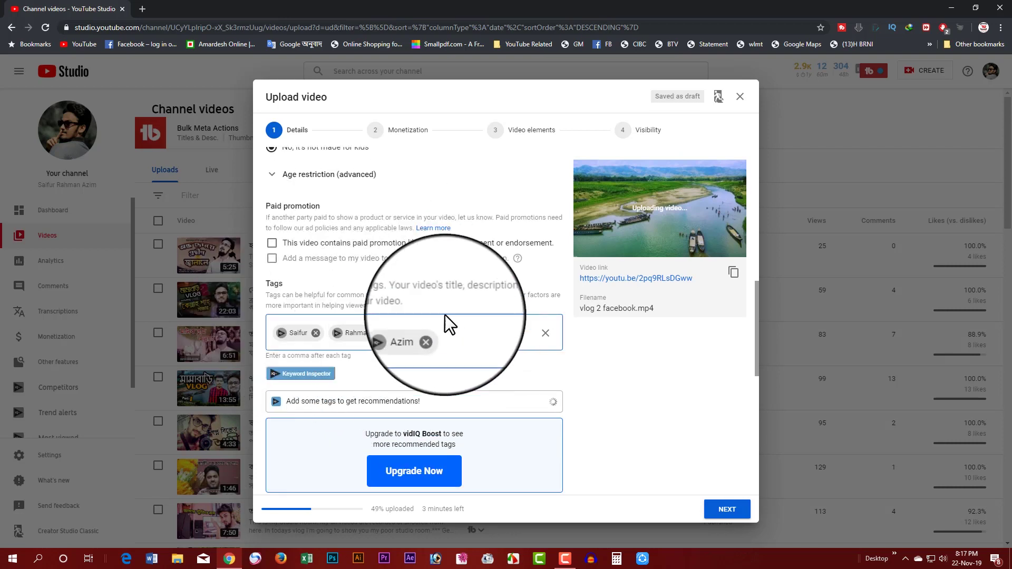
pyautogui.write('asdjkaskd,saufyur,')
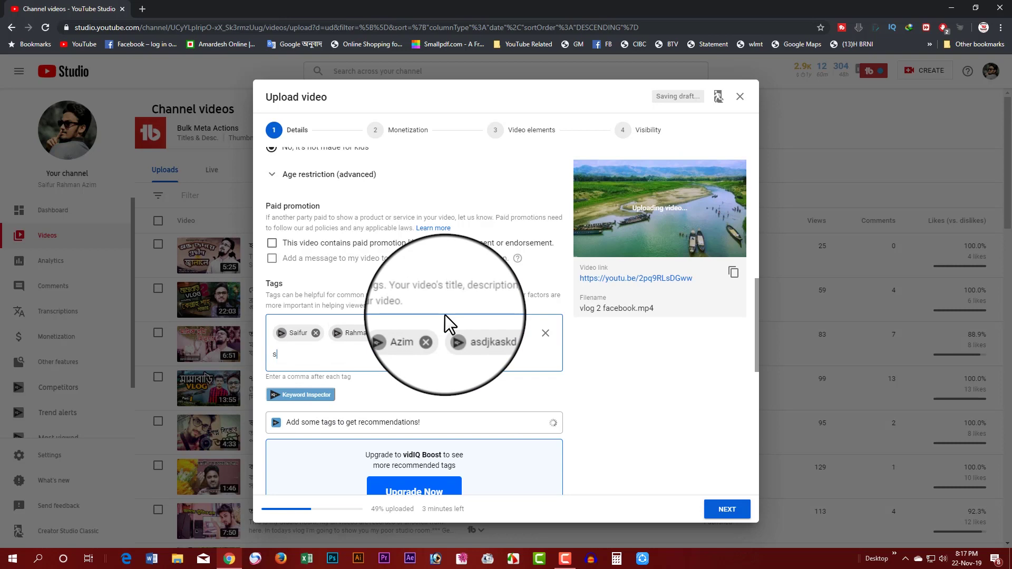
# - Review the tags, language and subtitles, recording date and location, and license sections of the video details
pyautogui.scroll(-4, 457, 305)
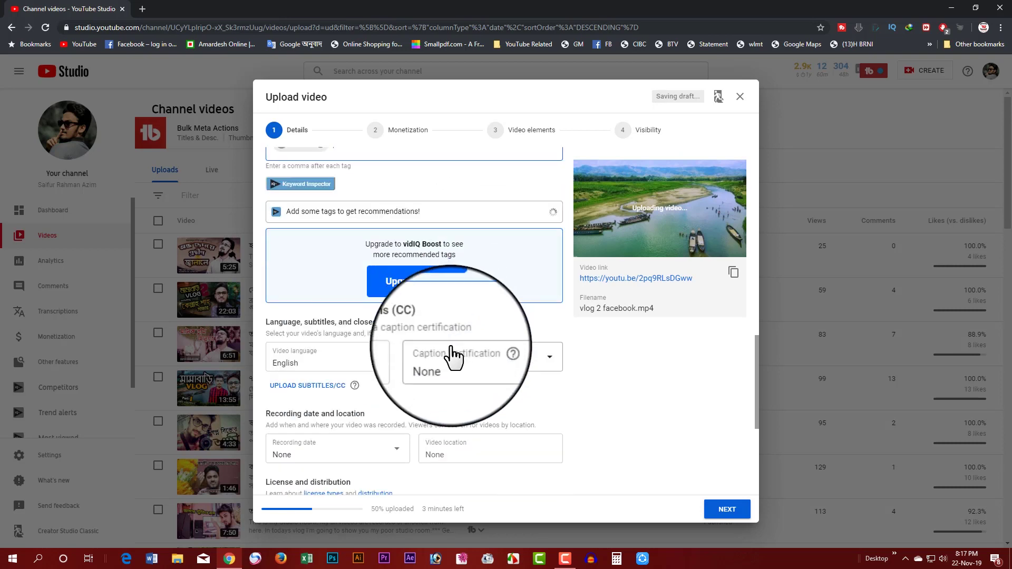
pyautogui.scroll(2, 391, 188)
pyautogui.scroll(-1, 412, 199)
pyautogui.scroll(-3, 429, 324)
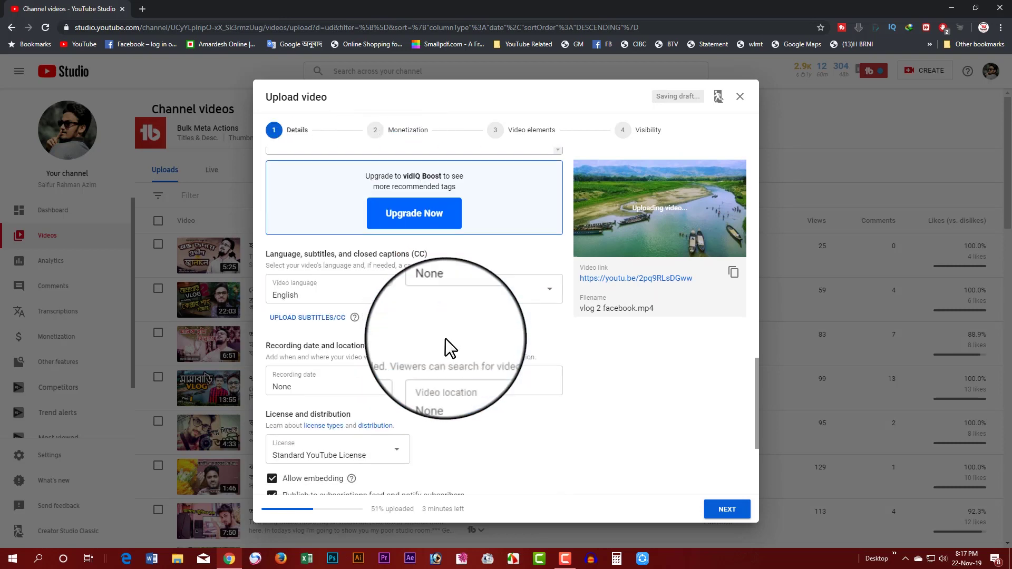
pyautogui.scroll(4, 374, 326)
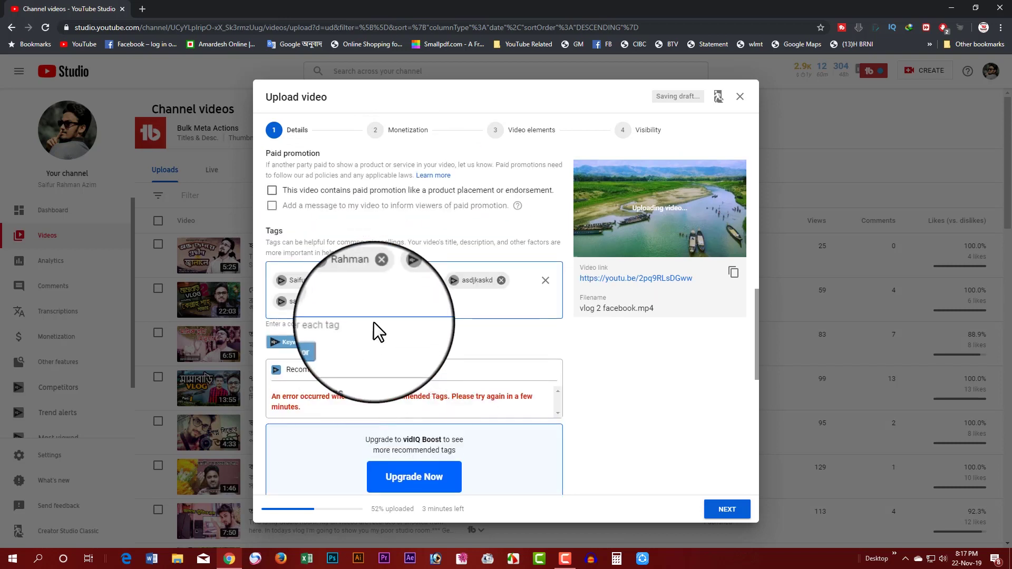
pyautogui.scroll(-1, 407, 375)
pyautogui.scroll(-2, 404, 367)
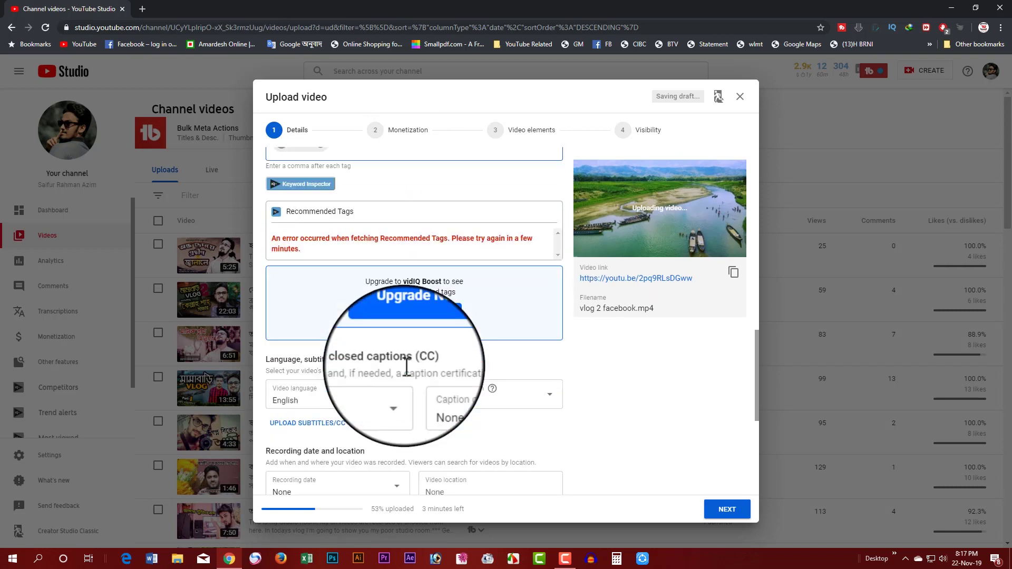
# - Examine the caption certification choices, keep None, and look at the recording date calendar without choosing a date
pyautogui.scroll(-1, 510, 406)
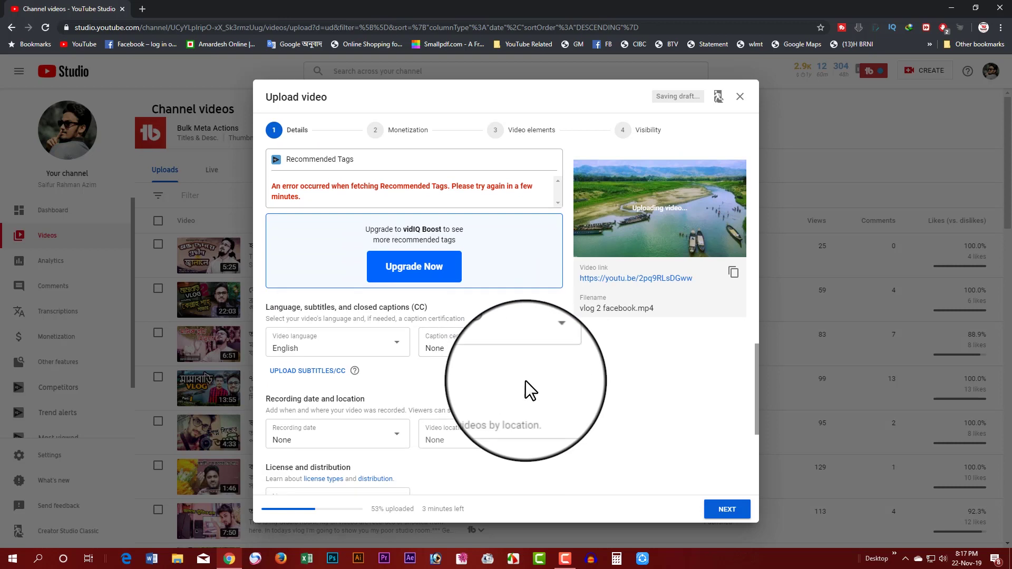
pyautogui.click(520, 345)
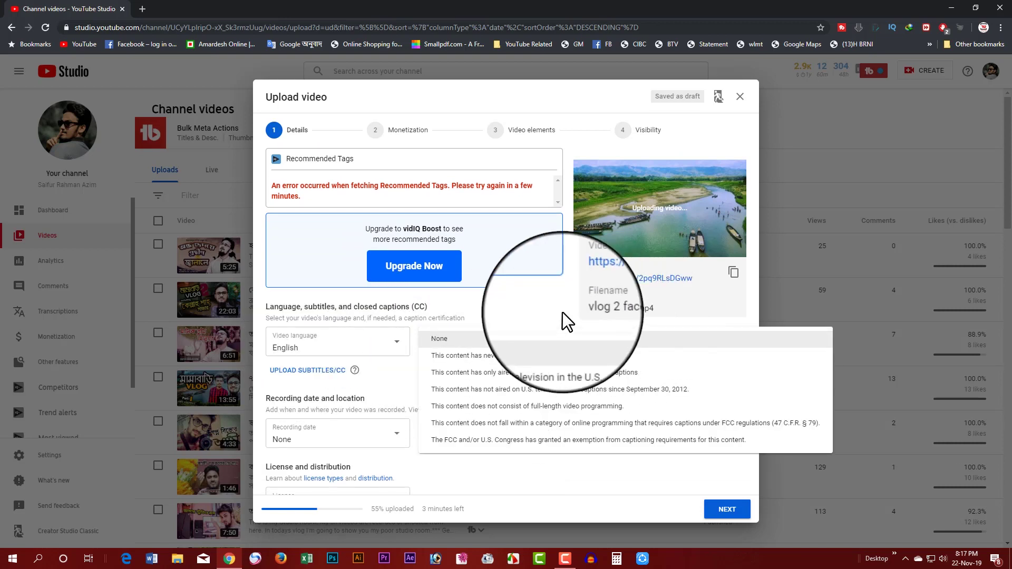
pyautogui.click(548, 338)
pyautogui.scroll(-1, 475, 384)
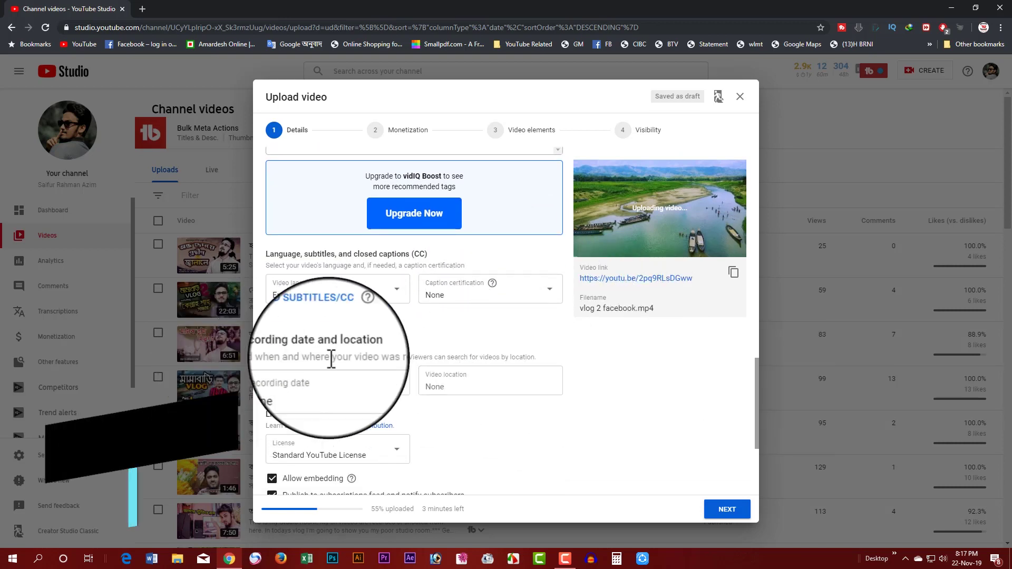
pyautogui.click(375, 385)
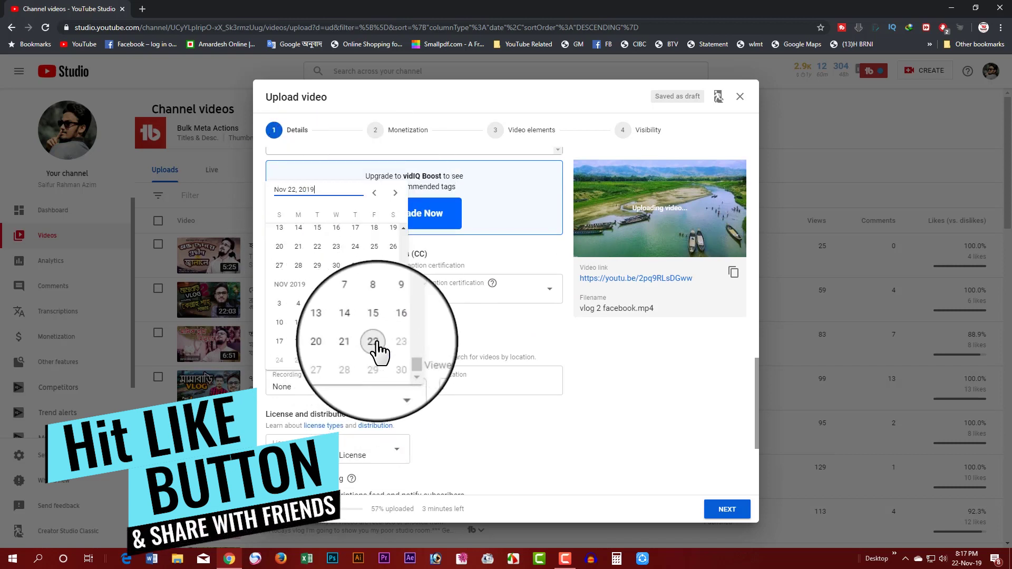
pyautogui.click(586, 406)
# - Set the video location to Bangladesh
pyautogui.click(477, 391)
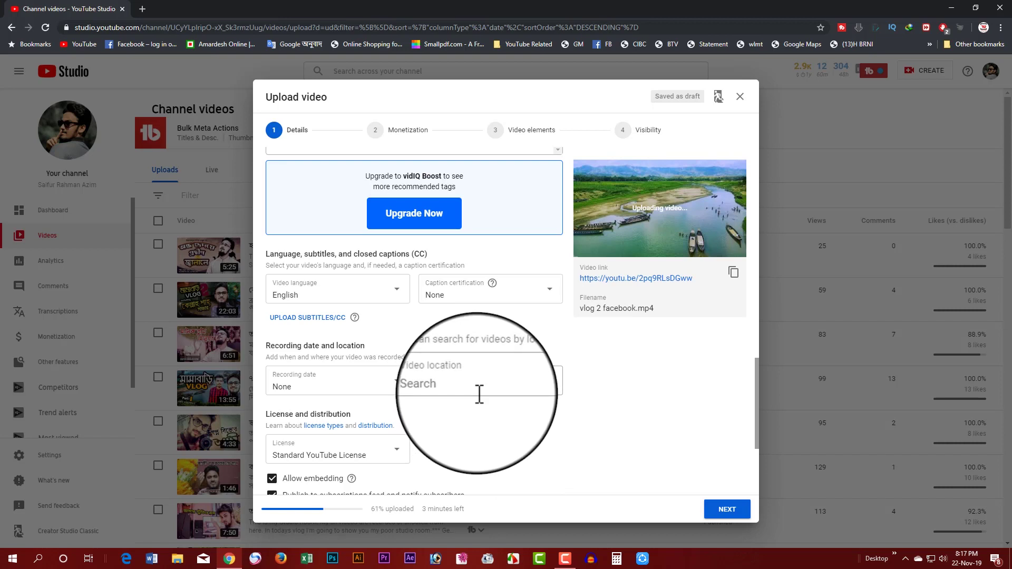
pyautogui.scroll(-1, 477, 393)
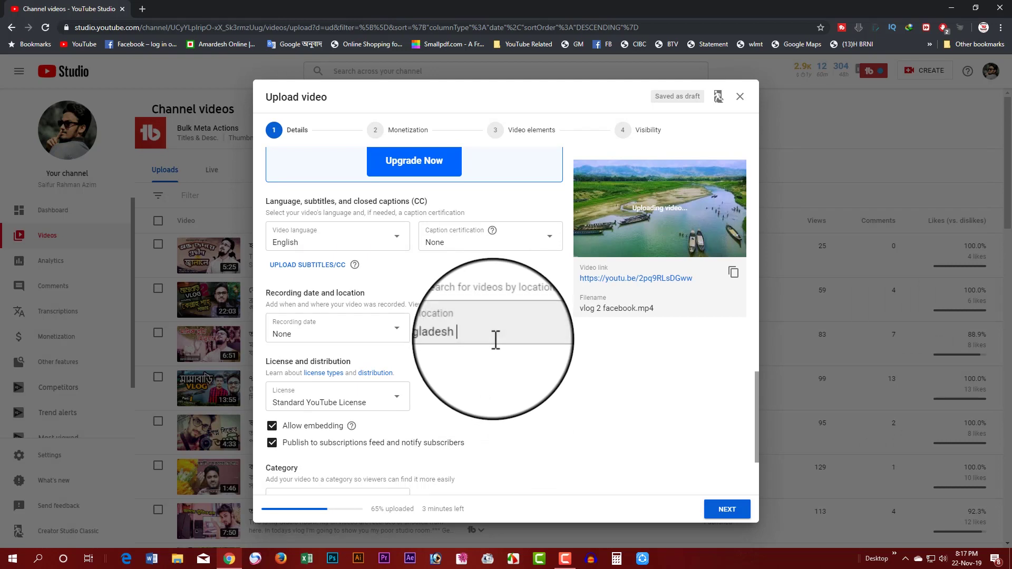
pyautogui.click(472, 375)
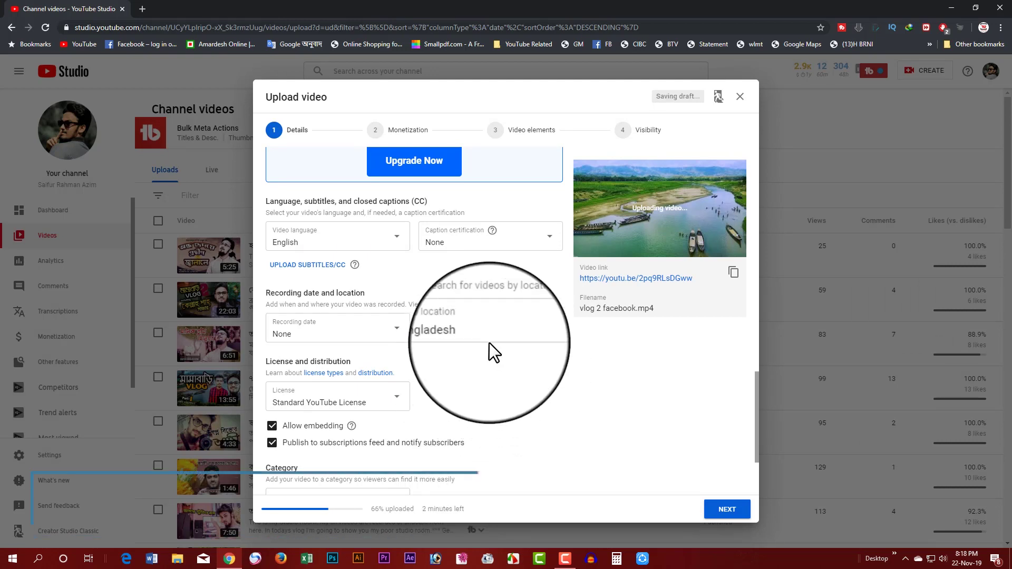
pyautogui.click(483, 378)
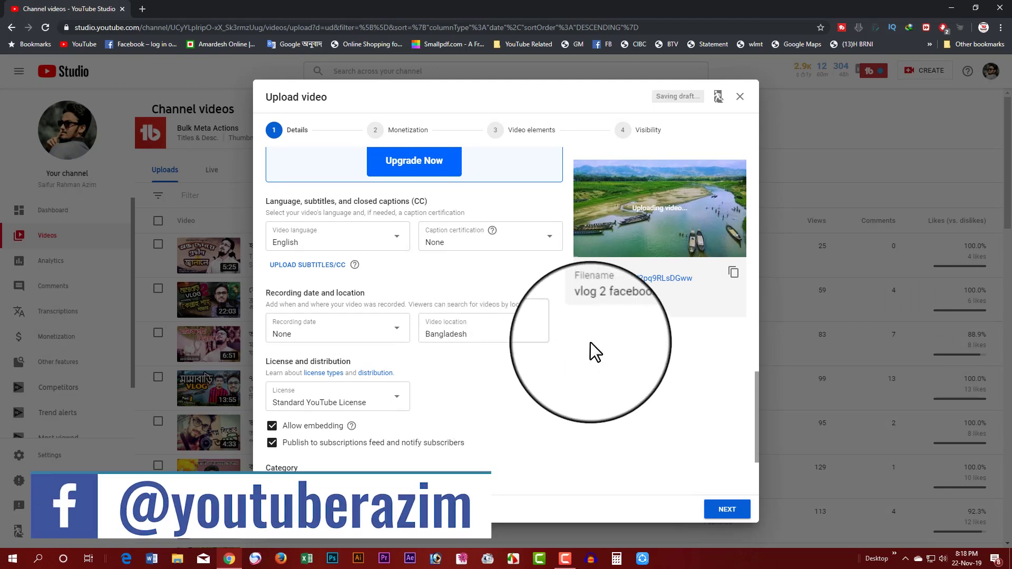
# - Disable embedding for the video and set its category to People & Blogs
pyautogui.scroll(-2, 553, 359)
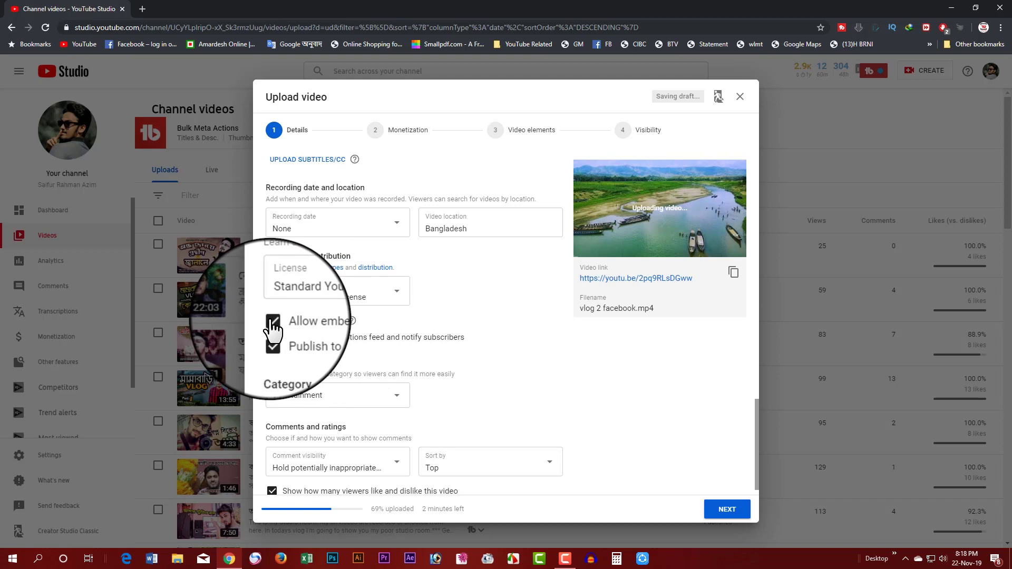
pyautogui.click(273, 330)
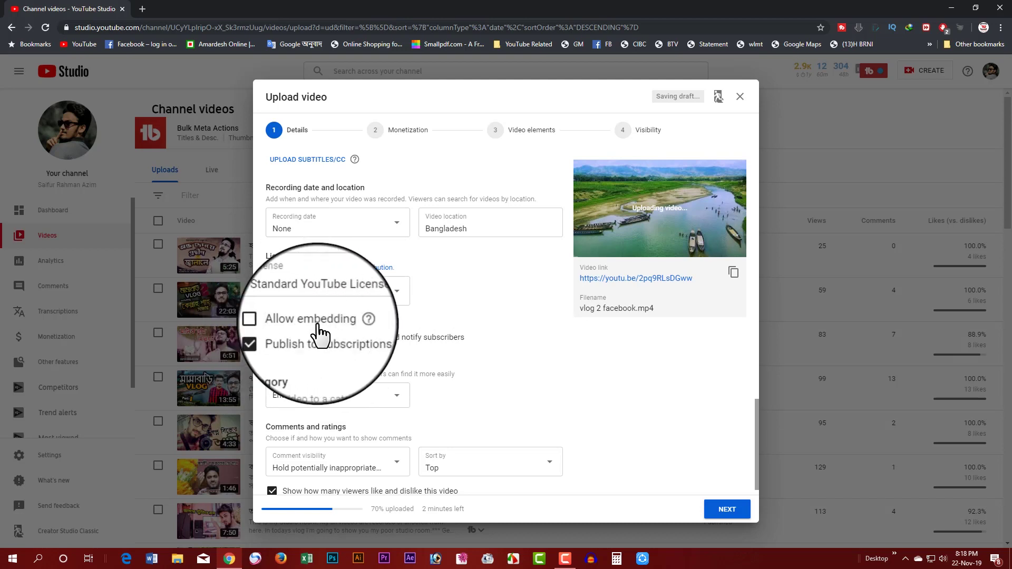
pyautogui.scroll(-1, 363, 352)
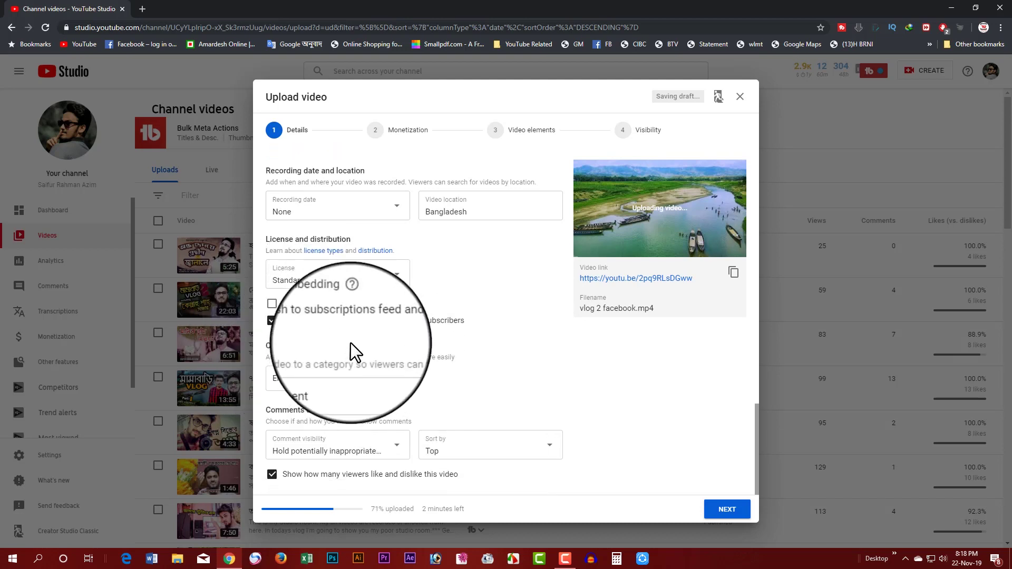
pyautogui.click(332, 396)
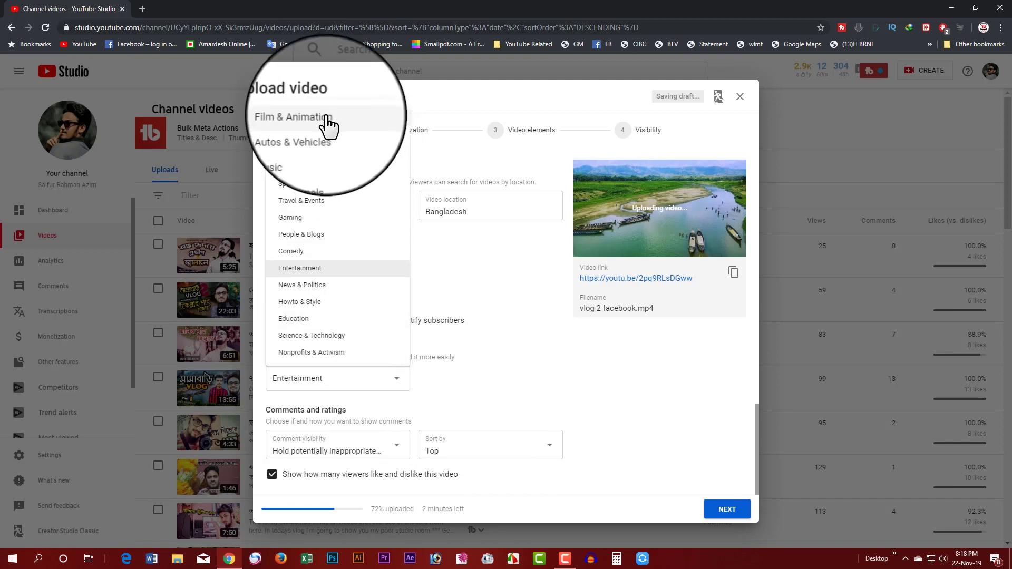
pyautogui.click(311, 235)
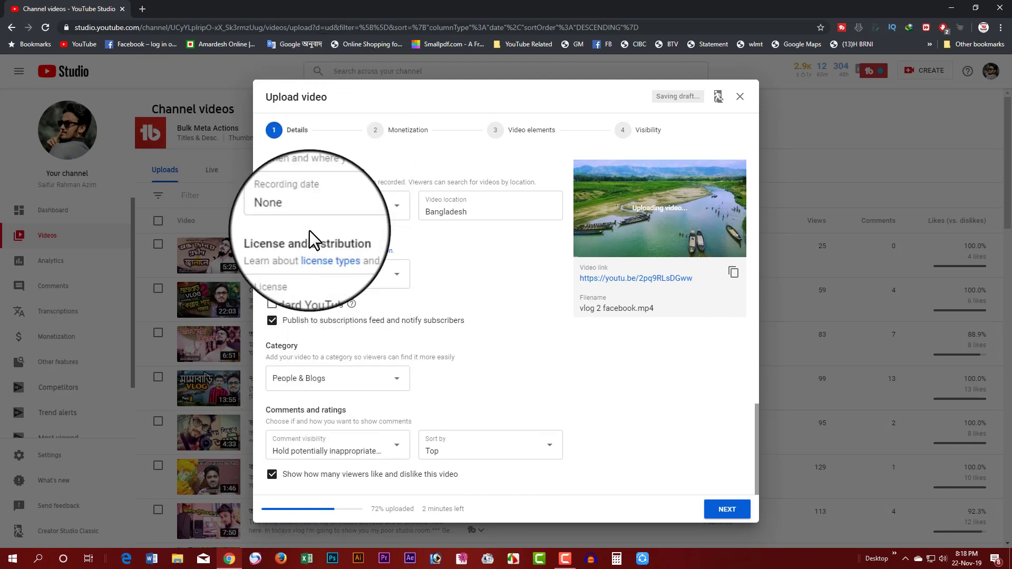
pyautogui.click(358, 393)
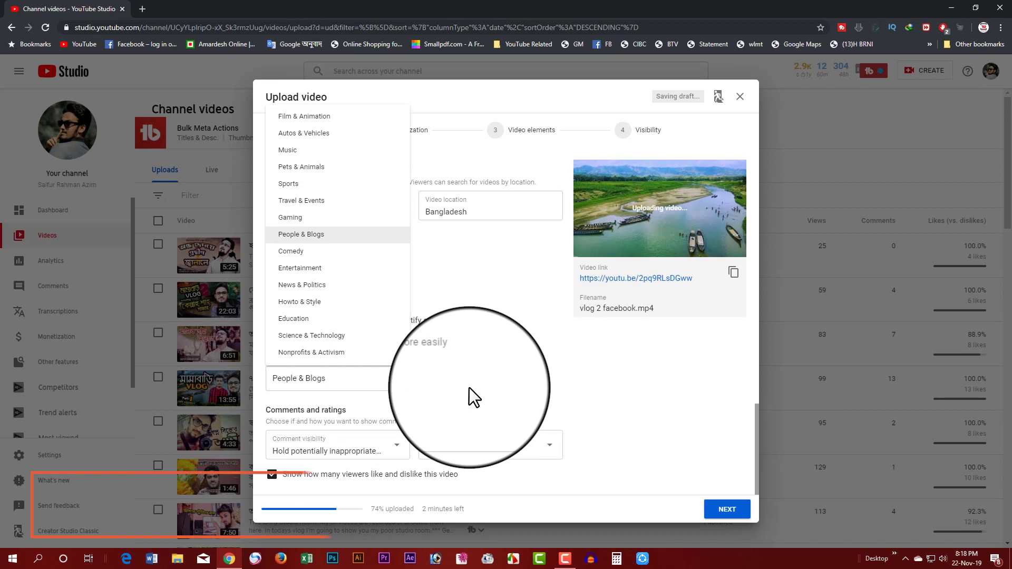
pyautogui.click(460, 385)
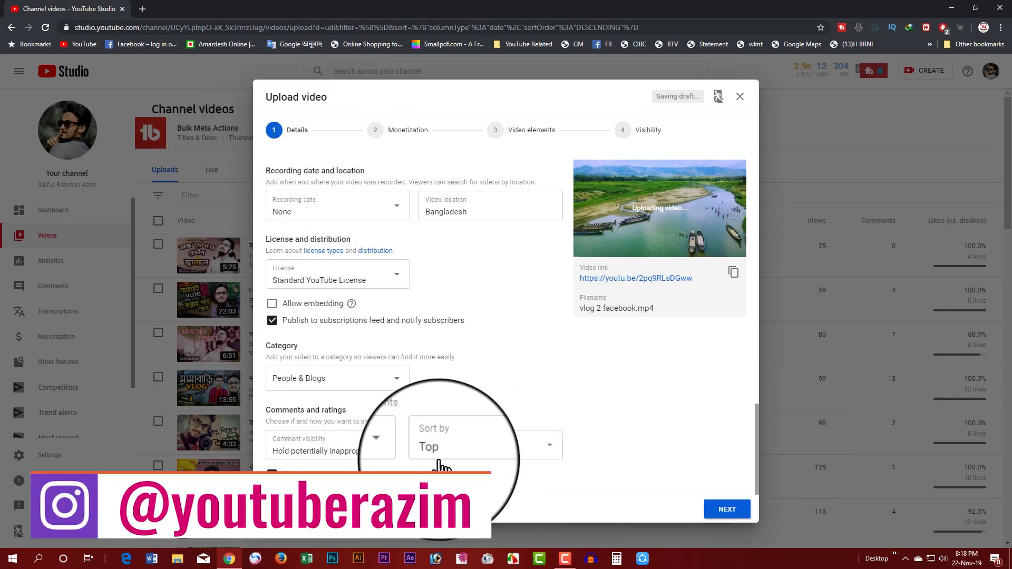
# - Review all the video details, from title, description and thumbnail through audience and tags to category, comments and ratings
pyautogui.scroll(15, 504, 419)
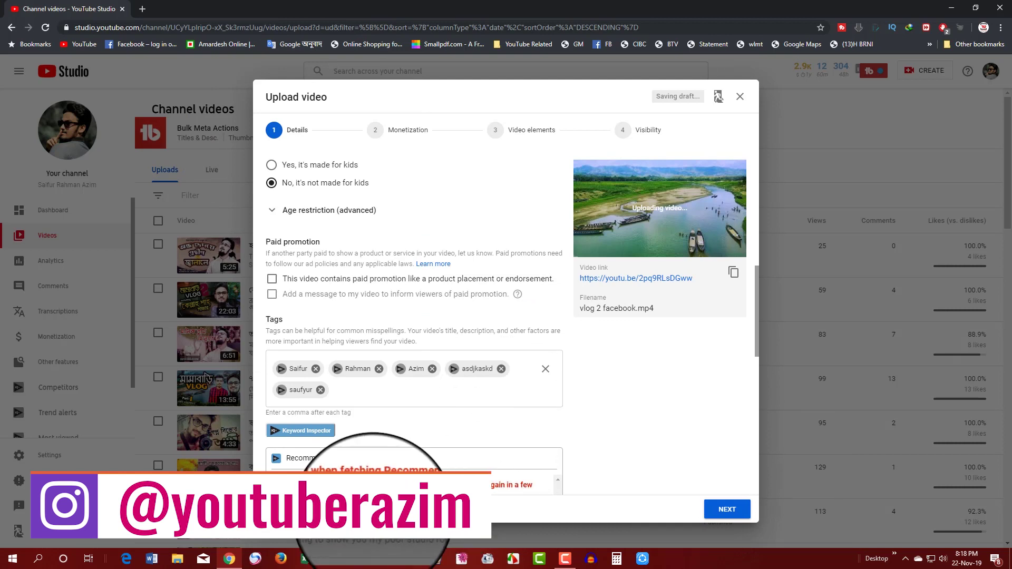
pyautogui.scroll(6, 624, 432)
pyautogui.scroll(3, 624, 433)
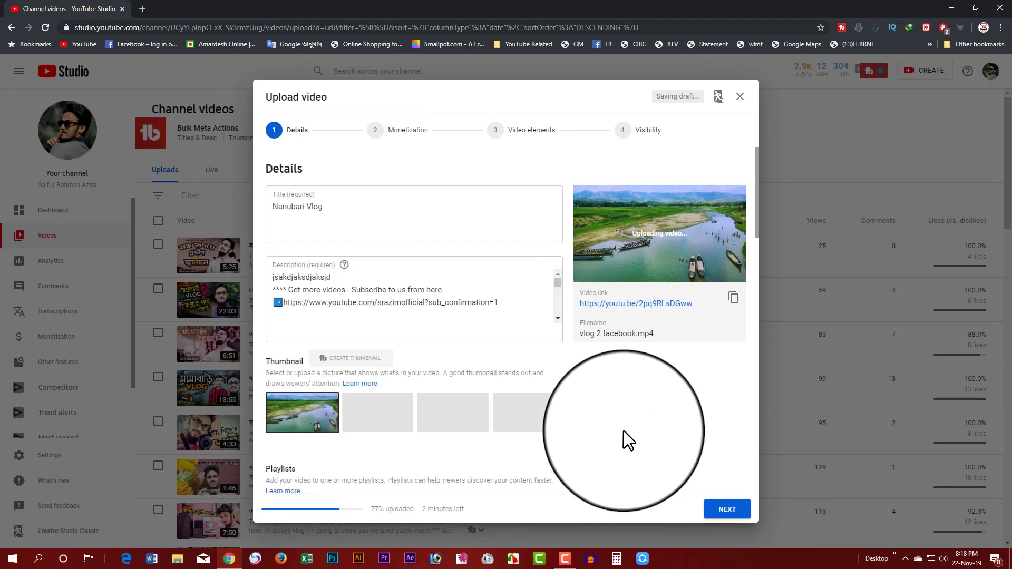
pyautogui.scroll(-5, 416, 390)
pyautogui.scroll(-10, 411, 402)
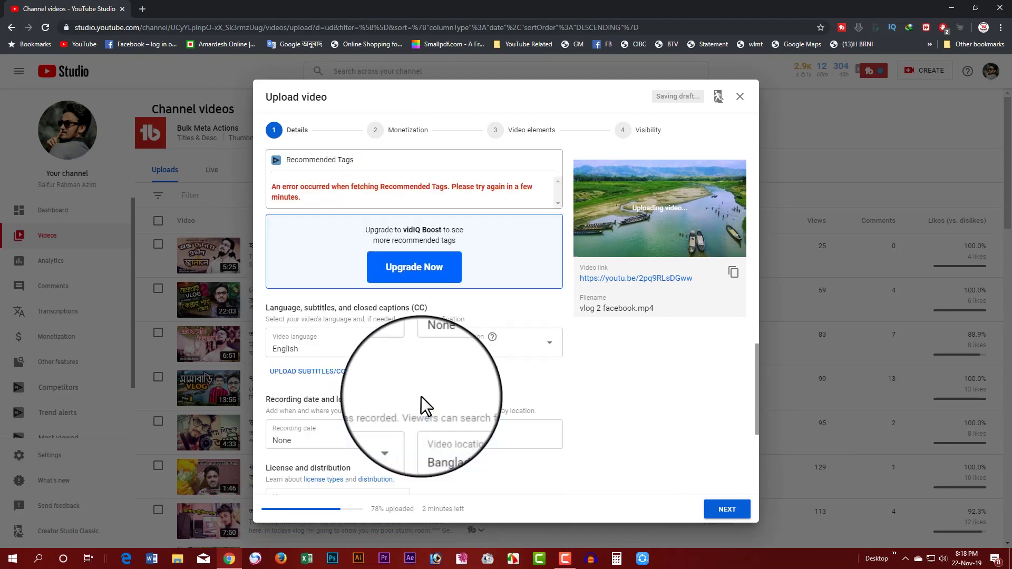
pyautogui.scroll(12, 441, 400)
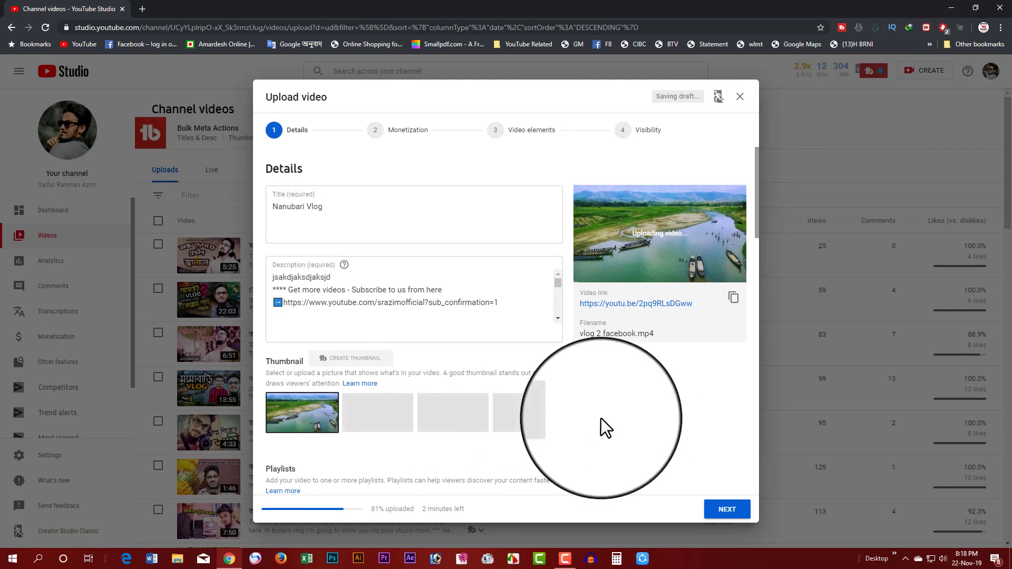
pyautogui.scroll(-15, 601, 418)
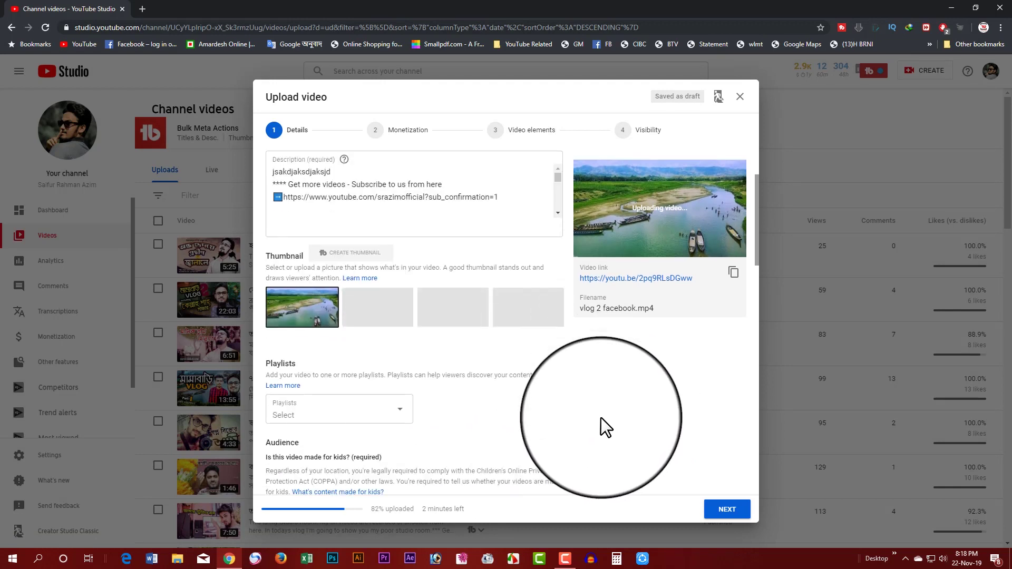
pyautogui.scroll(-4, 601, 419)
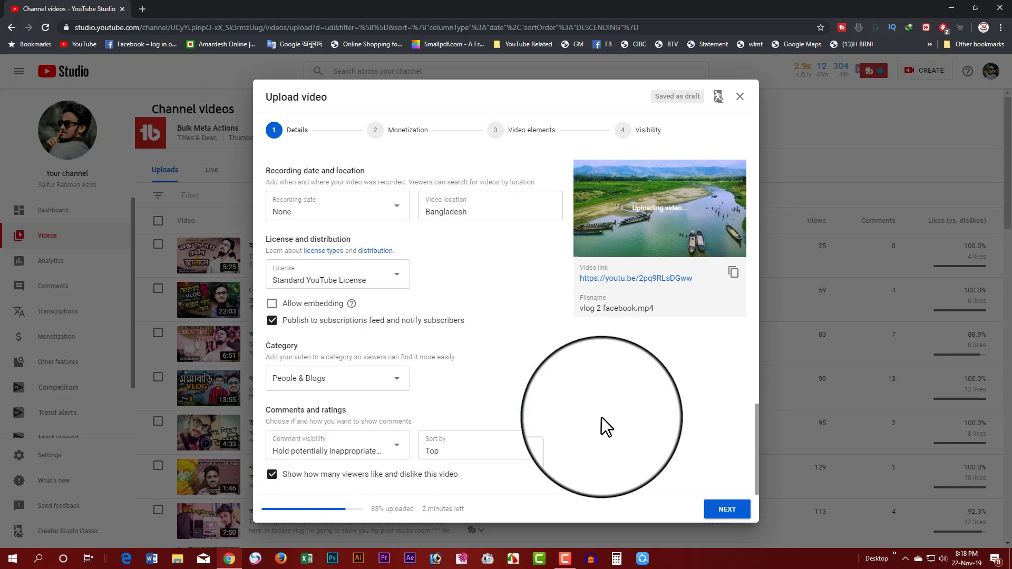
pyautogui.scroll(18, 602, 417)
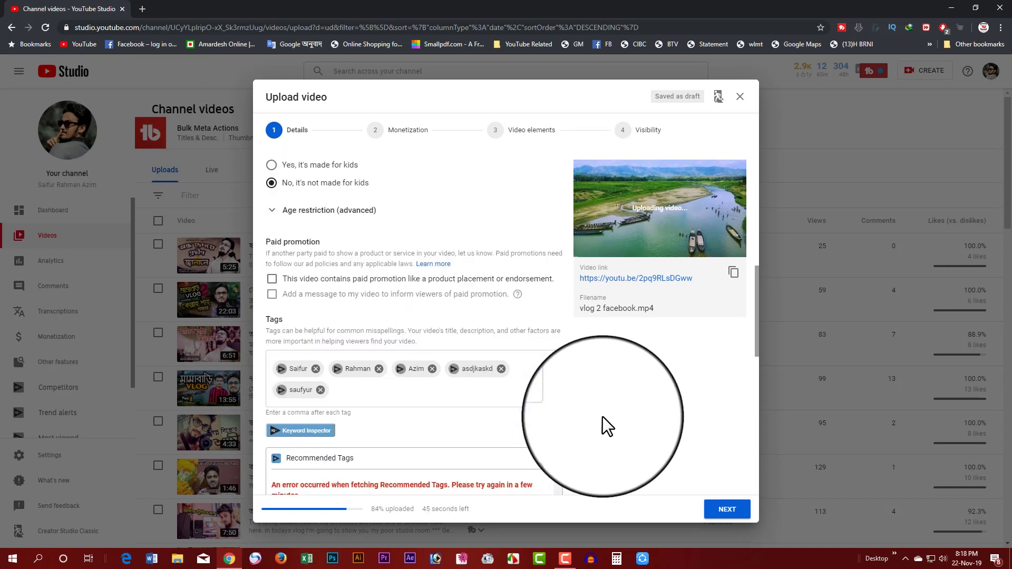
pyautogui.scroll(4, 606, 411)
pyautogui.scroll(1, 421, 433)
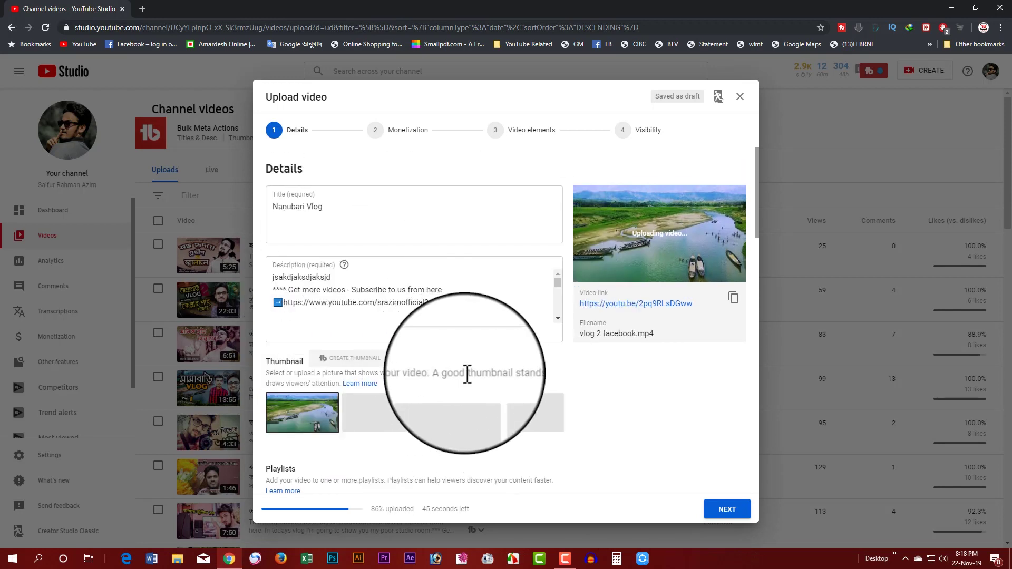
pyautogui.scroll(-5, 463, 373)
pyautogui.scroll(-10, 467, 374)
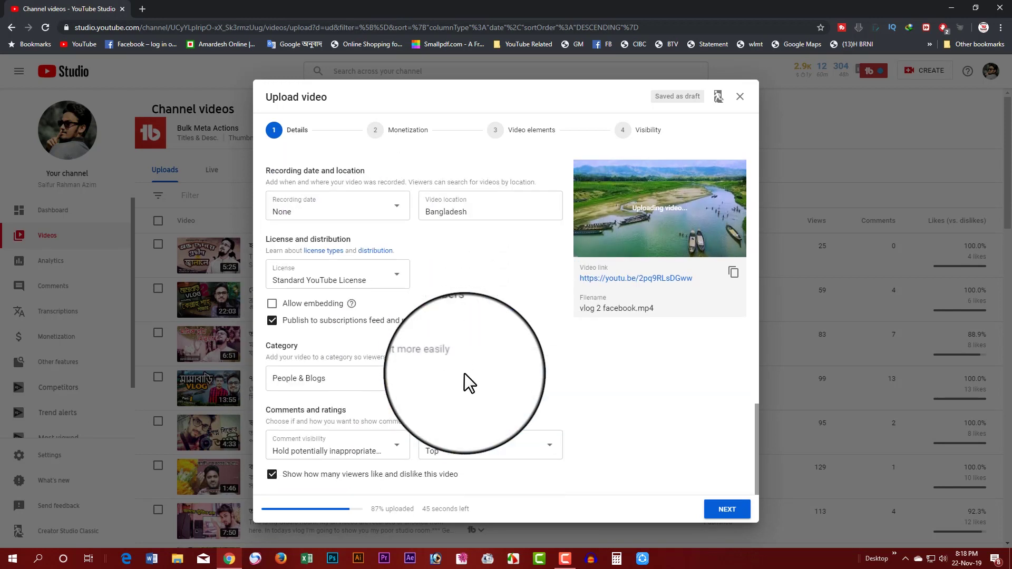
pyautogui.scroll(5, 472, 371)
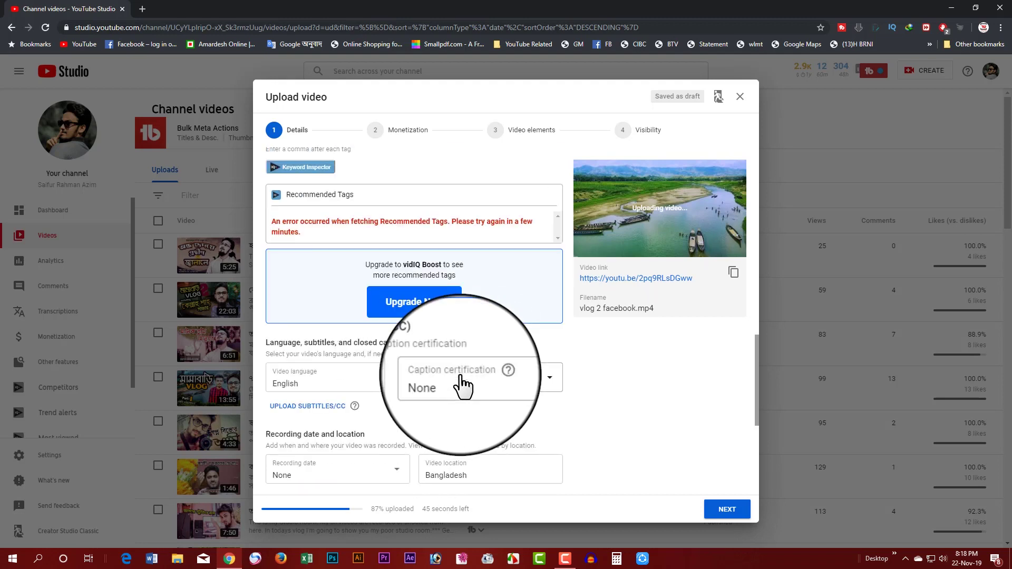
pyautogui.scroll(6, 481, 425)
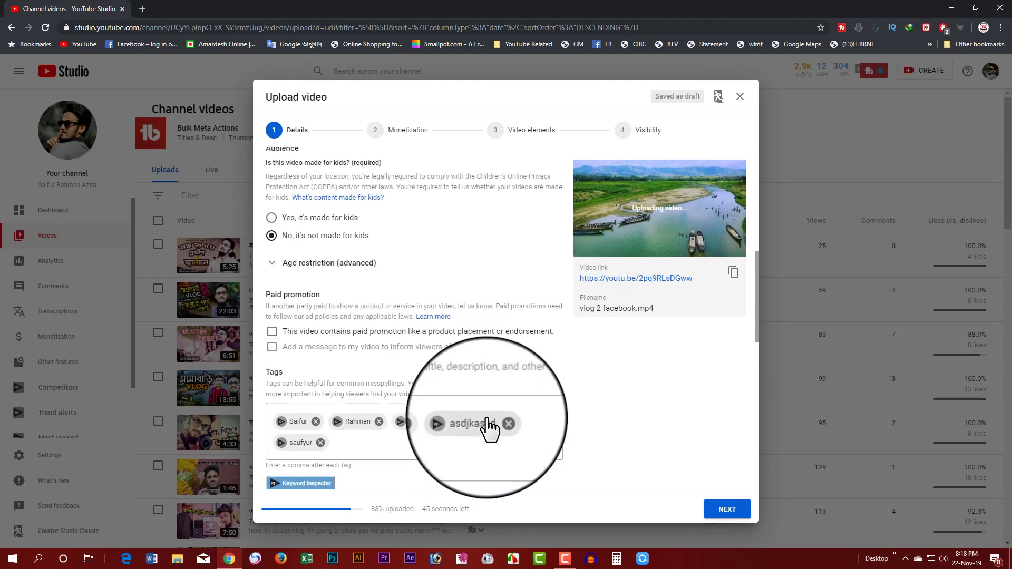
pyautogui.scroll(-4, 475, 374)
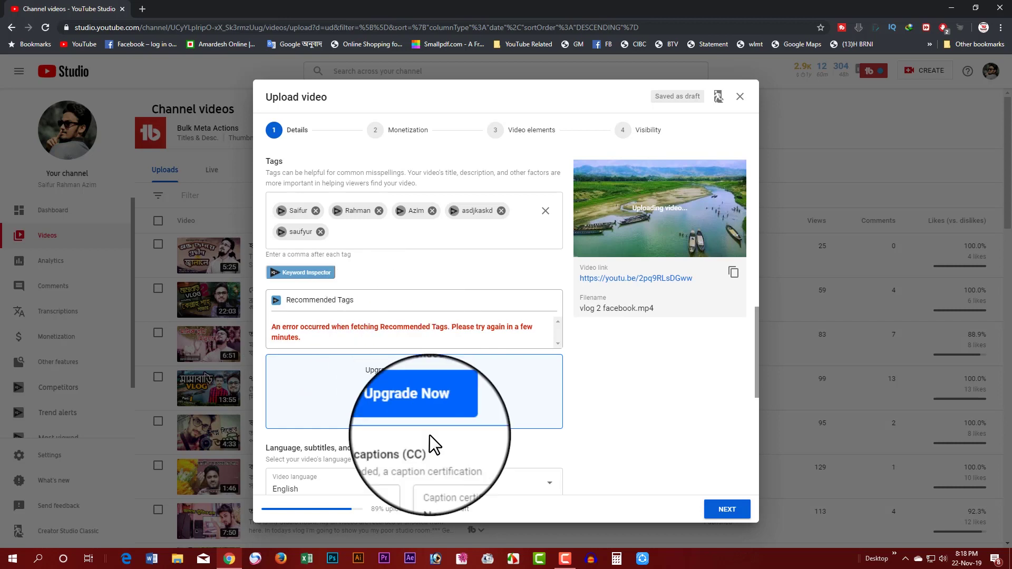
pyautogui.scroll(-1, 469, 422)
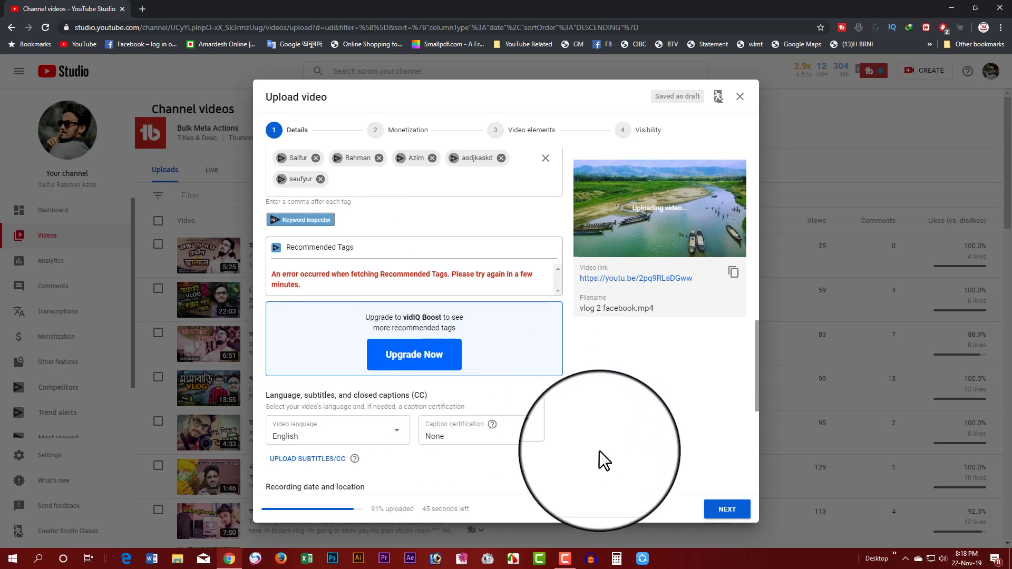
# - Proceed to the monetization stage and review the on/off choices, ad types and video ad locations, keeping monetization on
pyautogui.click(735, 511)
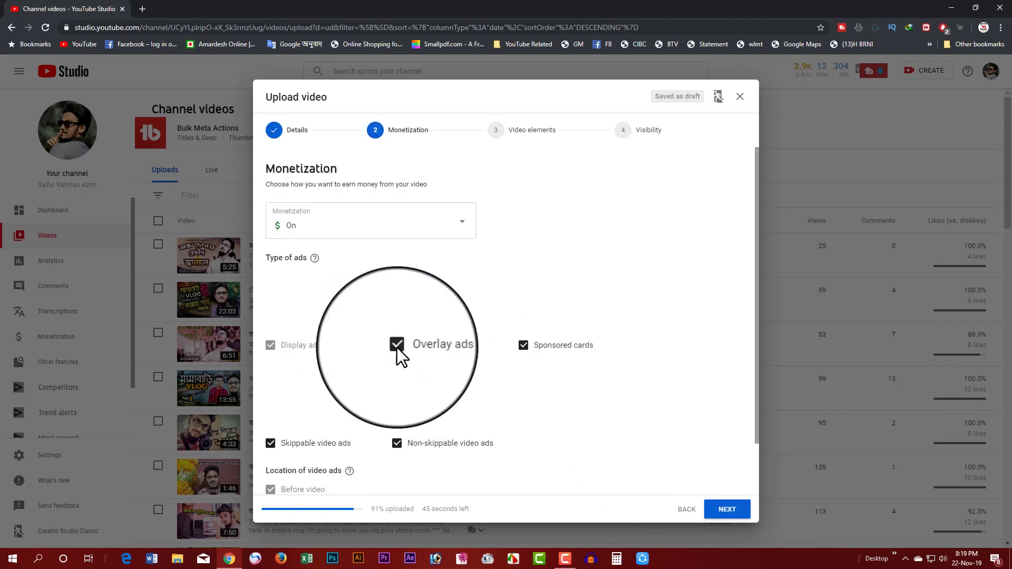
pyautogui.click(454, 232)
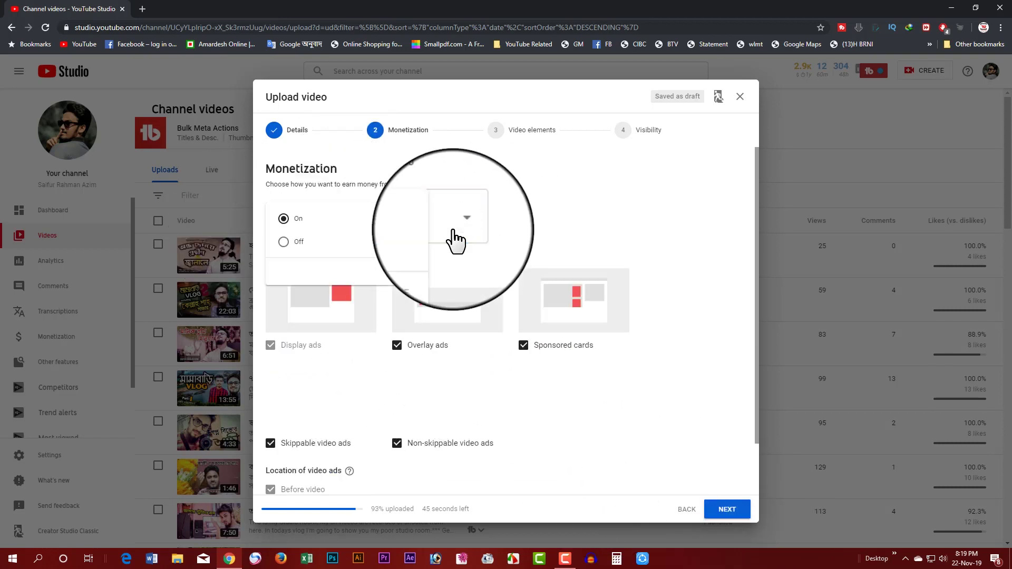
pyautogui.click(553, 232)
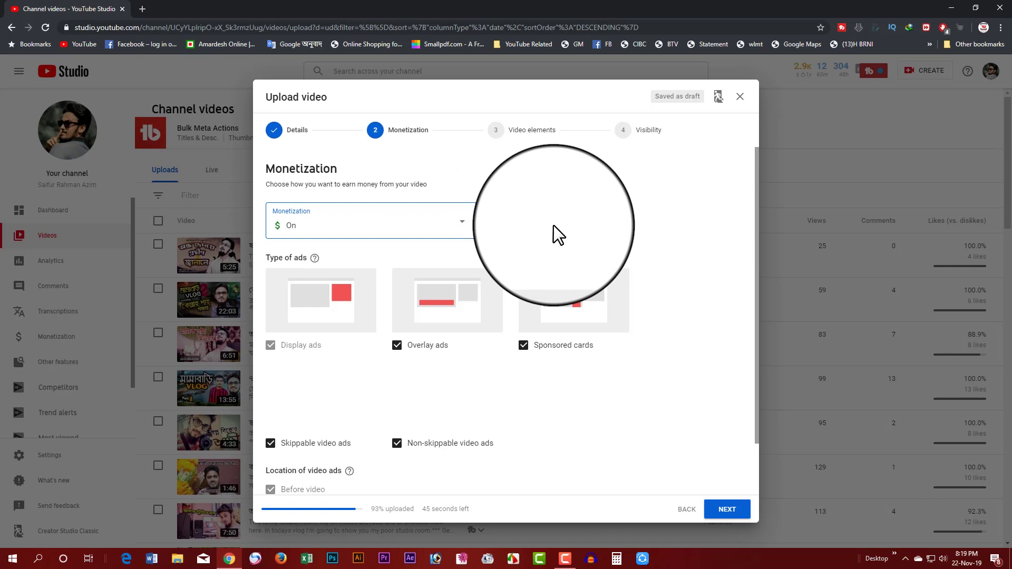
pyautogui.scroll(-2, 571, 348)
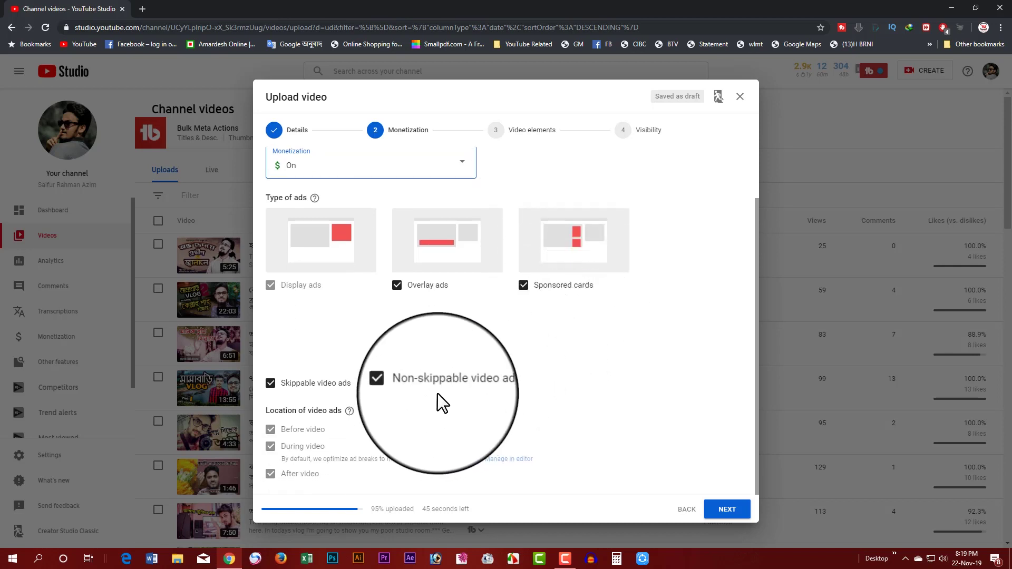
pyautogui.scroll(1, 474, 369)
# - Continue to the video elements stage, check the processing status, and go on to the visibility stage
pyautogui.click(722, 510)
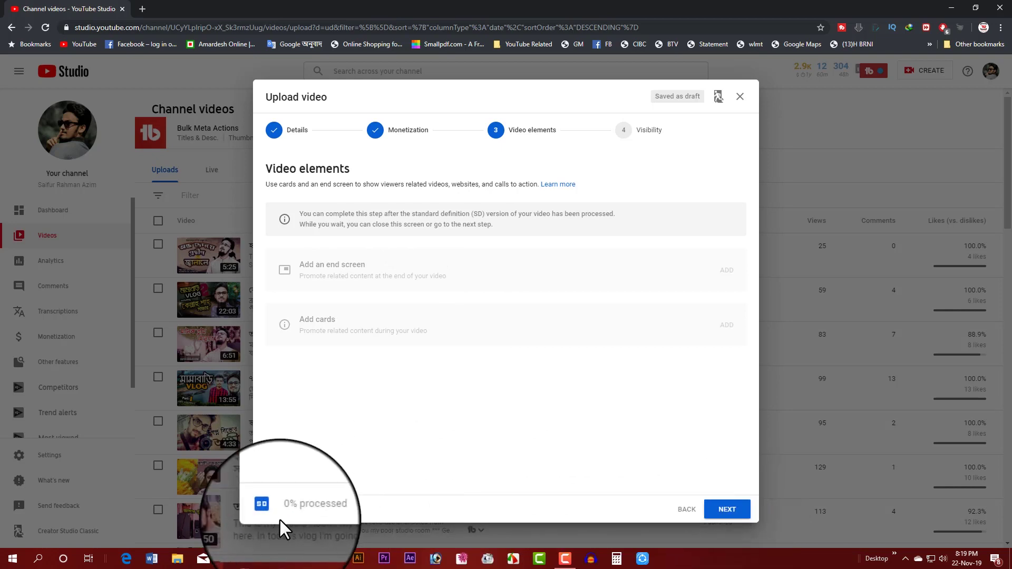
pyautogui.moveTo(283, 509); pyautogui.dragTo(316, 509)
pyautogui.click(390, 424)
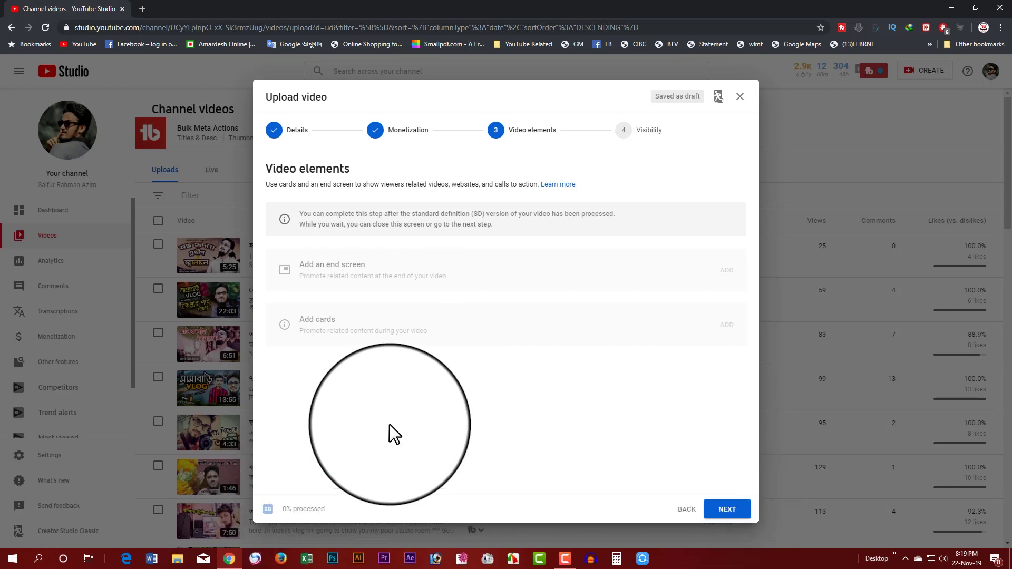
pyautogui.click(656, 131)
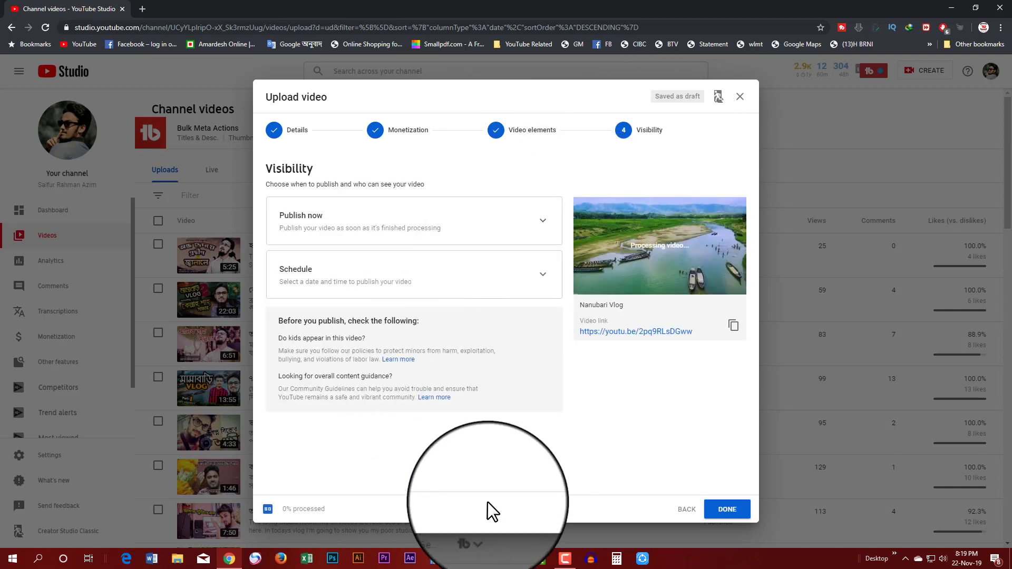
# - Schedule the video to be published as public on Nov 24, 2019 at 7:30 AM
pyautogui.click(407, 275)
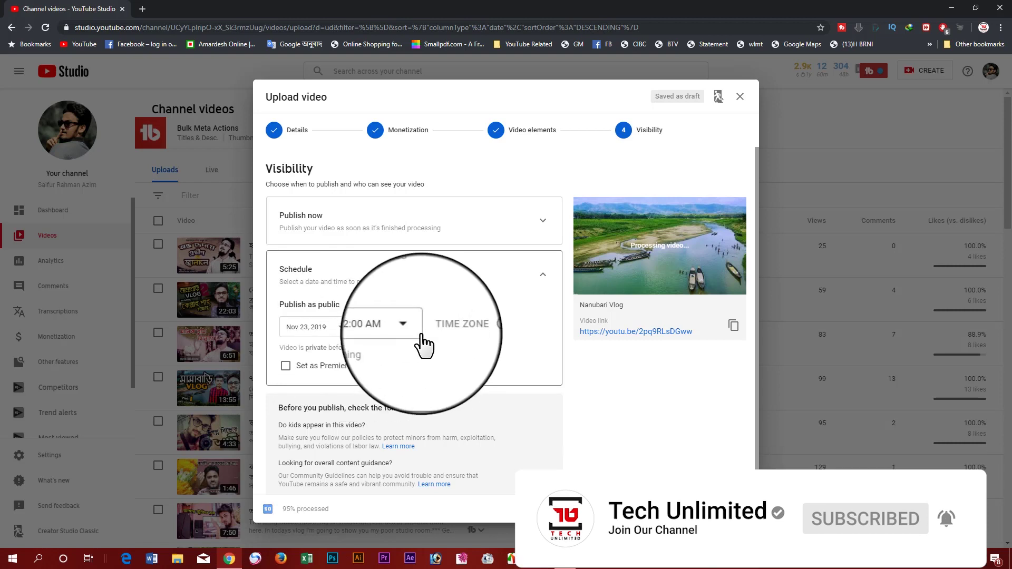
pyautogui.click(340, 330)
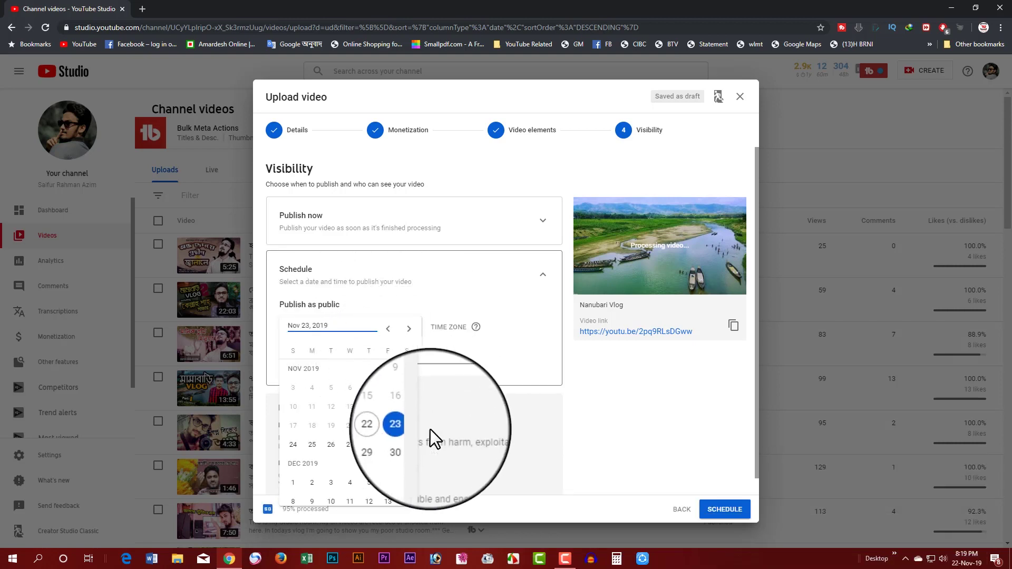
pyautogui.click(298, 445)
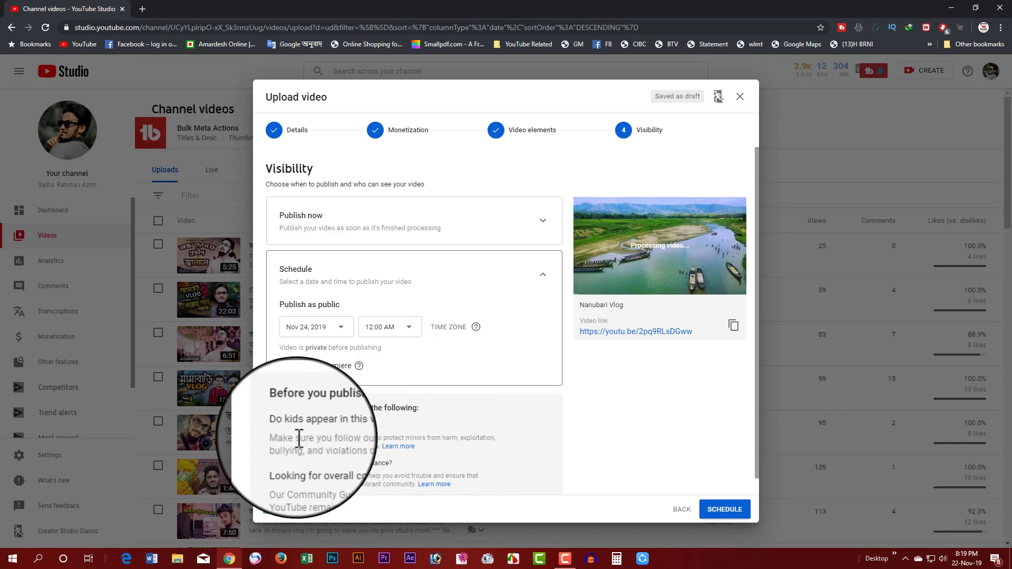
pyautogui.click(394, 329)
pyautogui.scroll(-7, 375, 232)
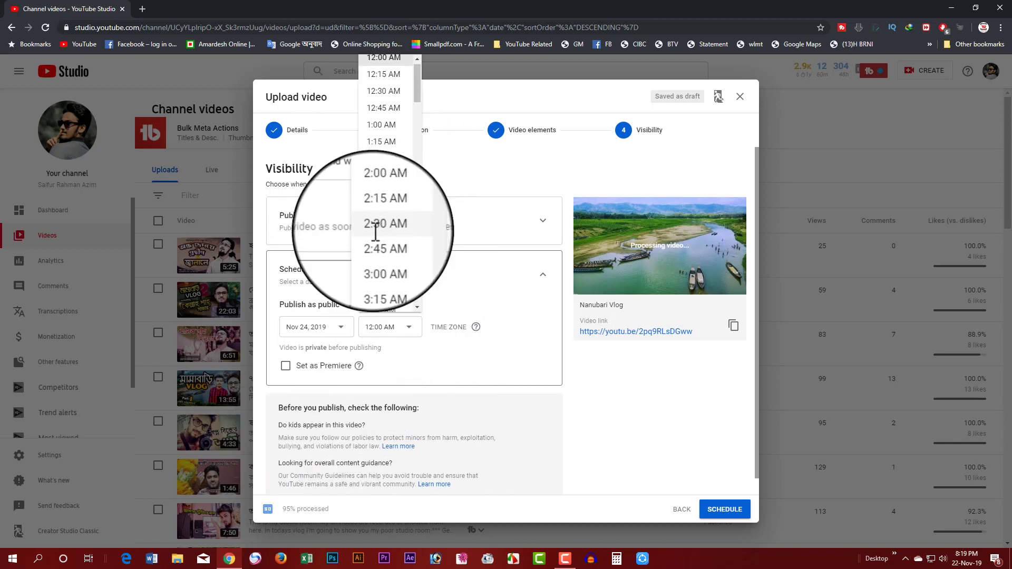
pyautogui.scroll(-2, 375, 232)
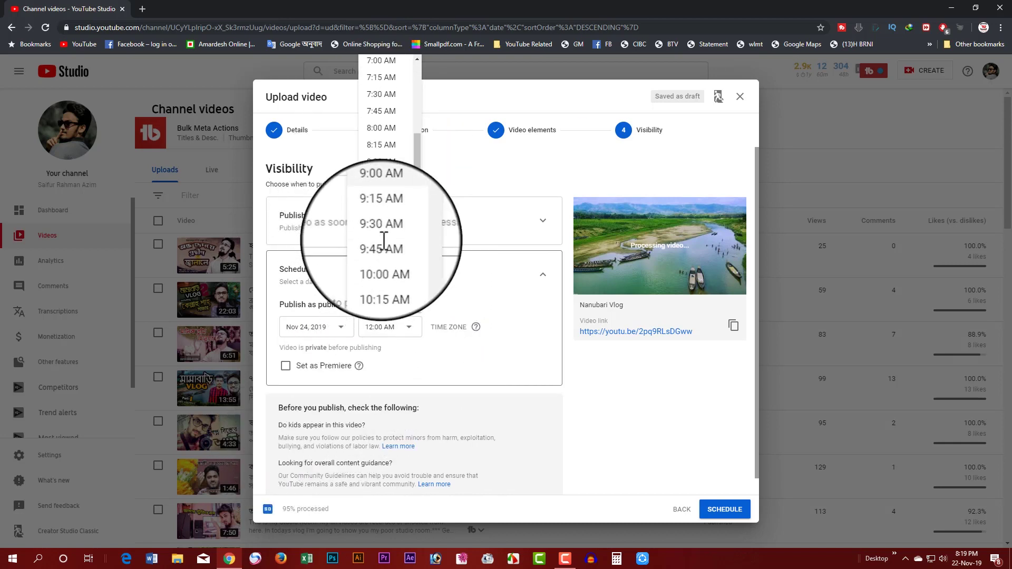
pyautogui.click(382, 94)
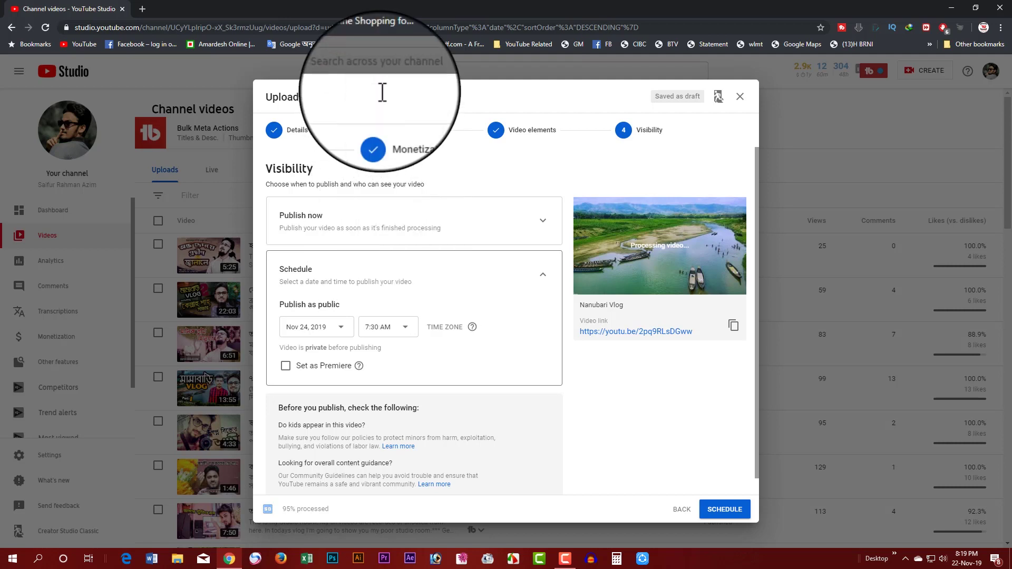
# - Change the scheduled publishing time to 7:30 PM and look at the Premiere option without enabling it
pyautogui.click(405, 327)
pyautogui.scroll(-3, 399, 240)
pyautogui.scroll(-4, 399, 239)
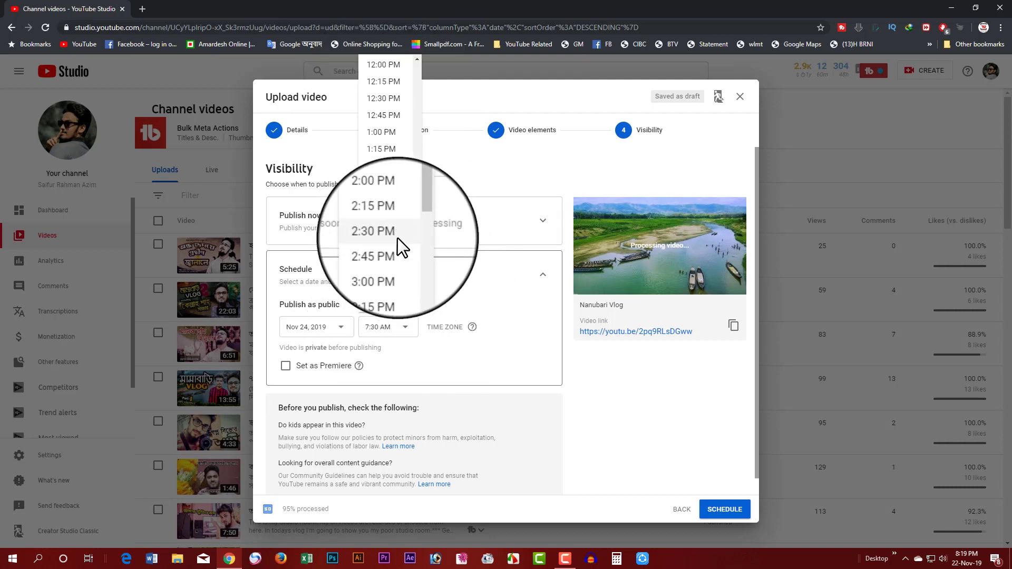
pyautogui.scroll(-6, 398, 253)
pyautogui.scroll(-2, 401, 253)
pyautogui.scroll(1, 390, 221)
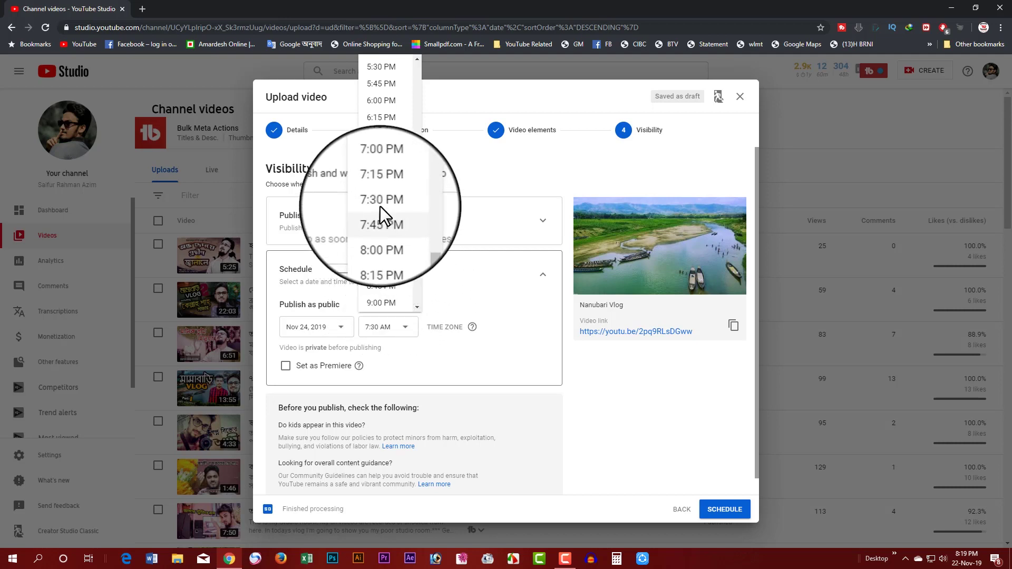
pyautogui.click(382, 208)
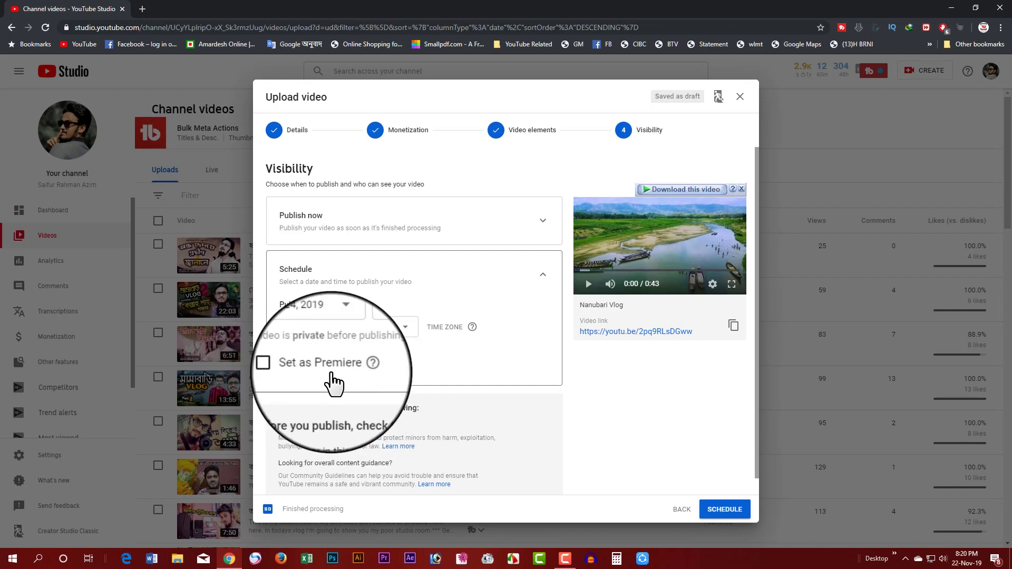
pyautogui.scroll(-1, 331, 376)
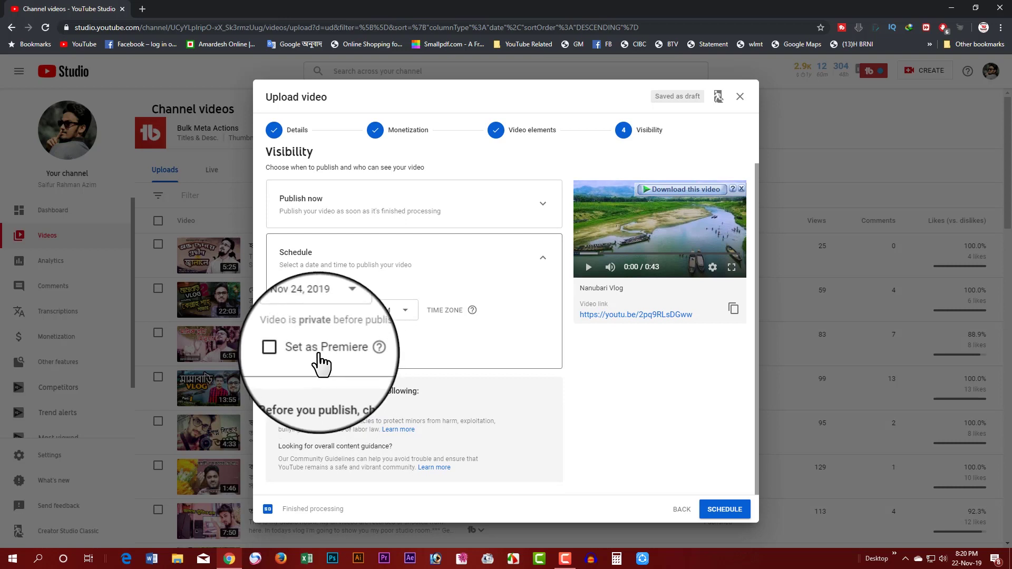
pyautogui.scroll(1, 327, 359)
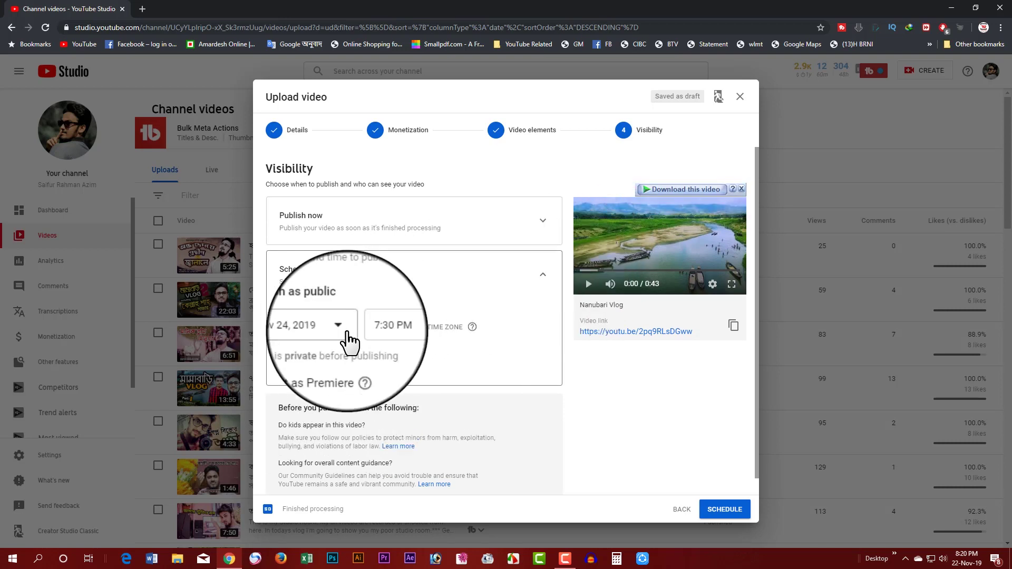
# - Switch from scheduling to publishing the video immediately, with its visibility set to Public
pyautogui.click(542, 274)
pyautogui.click(425, 244)
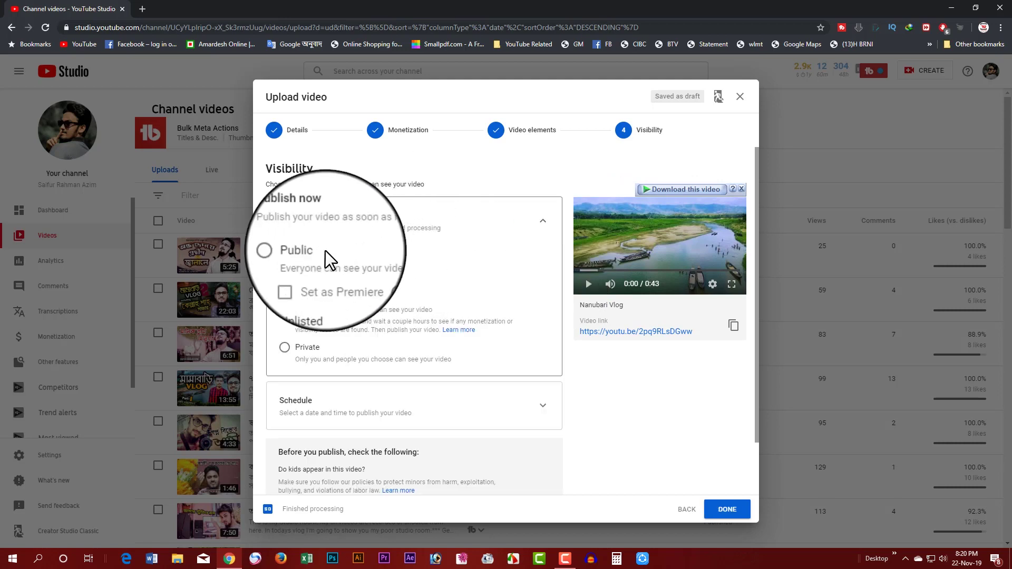
pyautogui.click(285, 253)
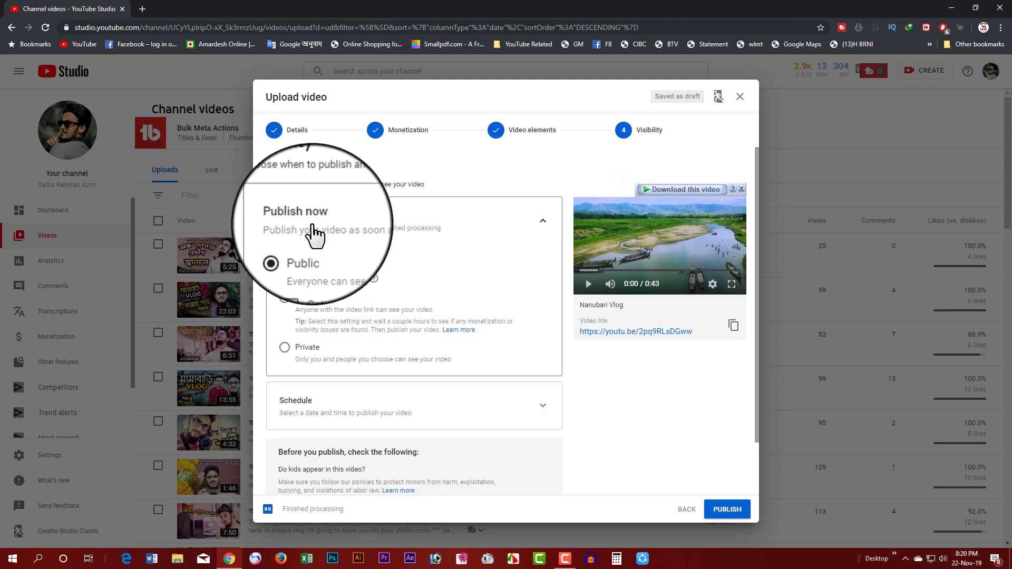
pyautogui.click(538, 230)
pyautogui.click(432, 227)
pyautogui.click(532, 220)
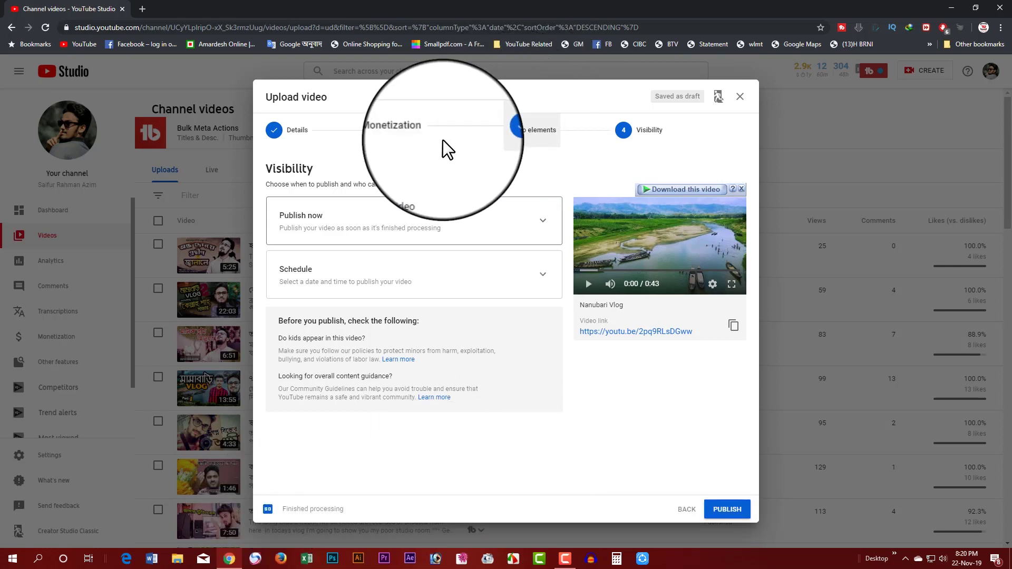
# - Return to the video elements stage and add an enlarged Most recent upload element to the end screen, placed mid-frame
pyautogui.click(530, 130)
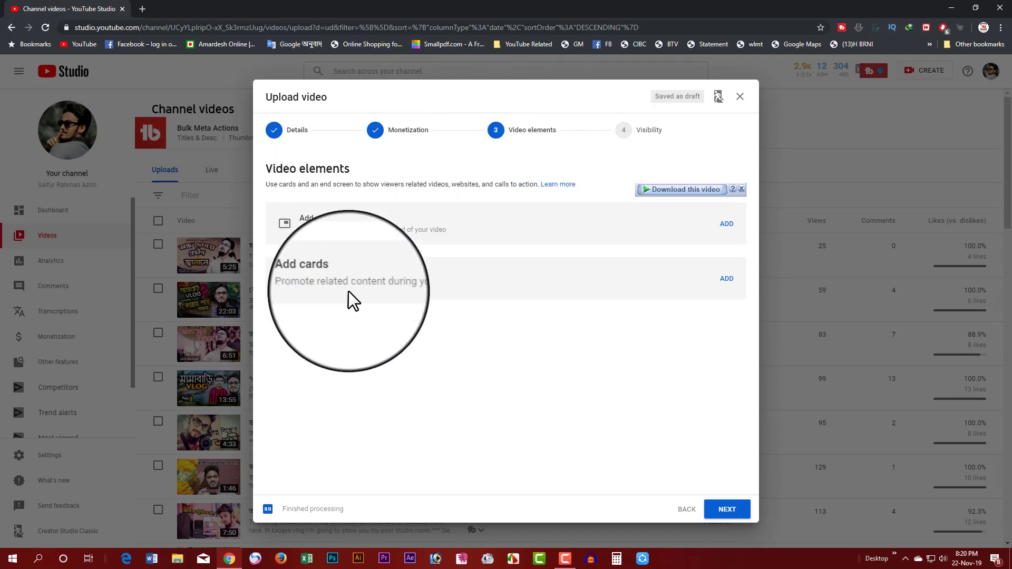
pyautogui.click(727, 223)
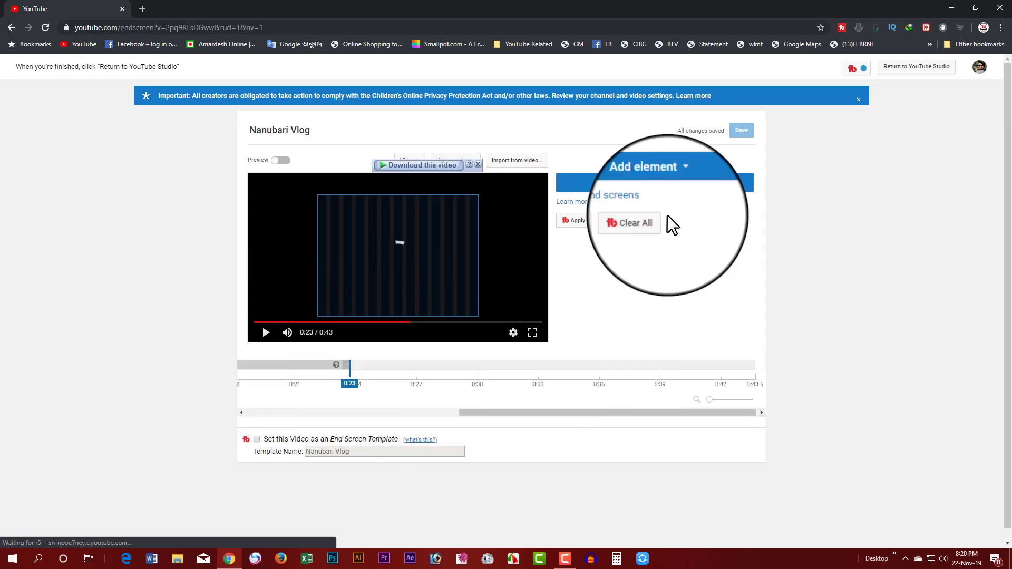
pyautogui.click(654, 183)
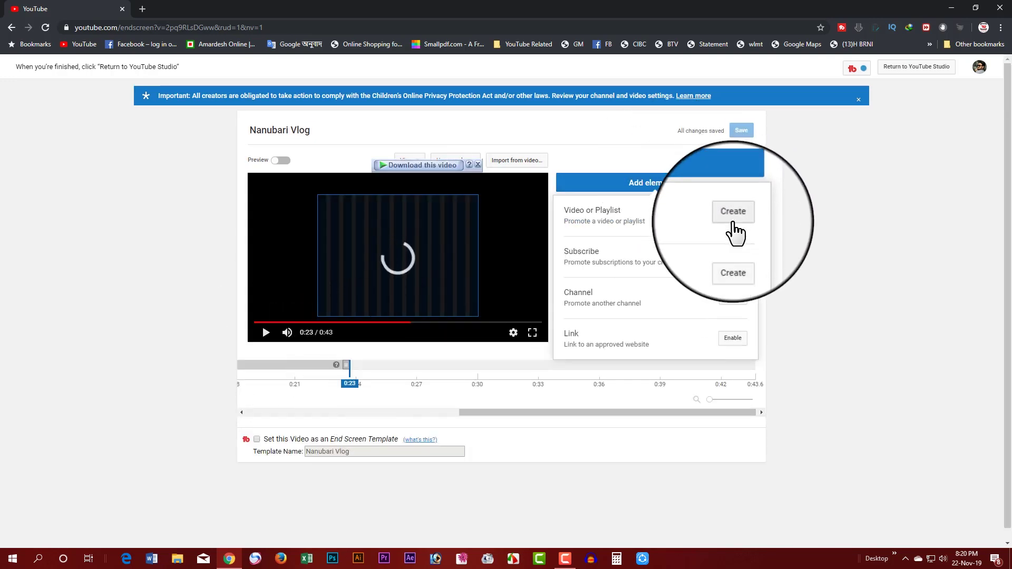
pyautogui.click(734, 218)
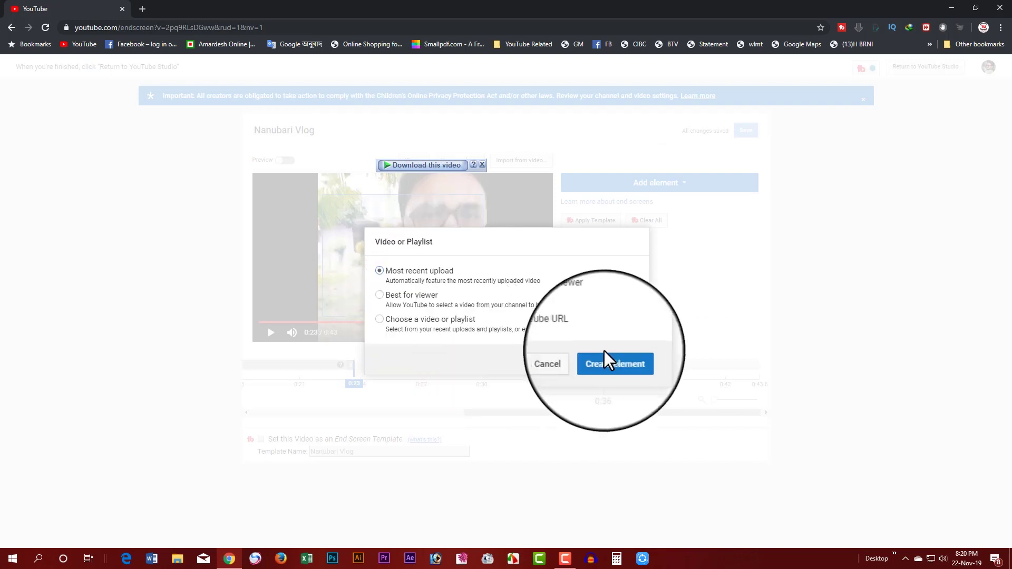
pyautogui.click(609, 364)
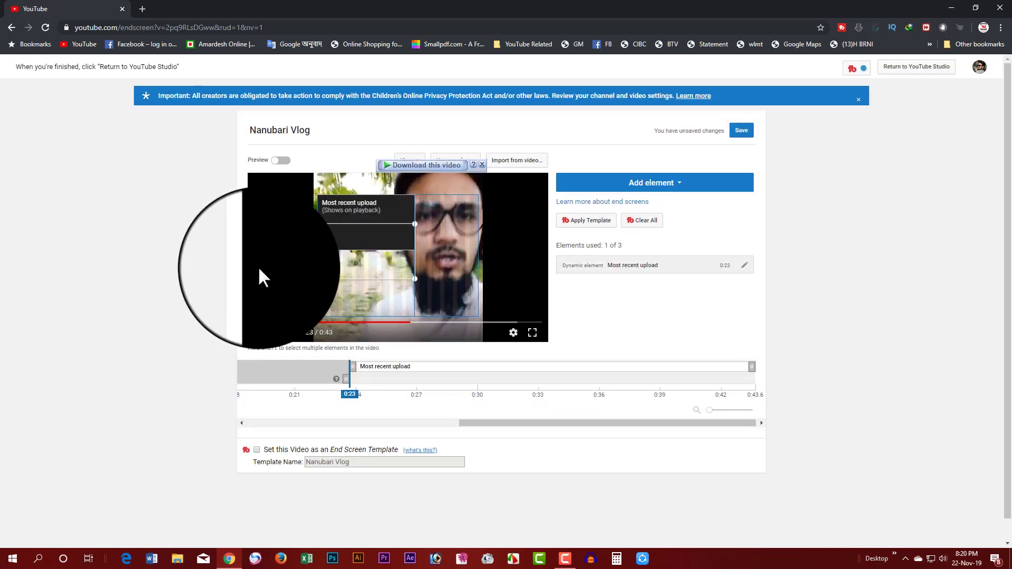
pyautogui.moveTo(426, 270); pyautogui.dragTo(439, 269)
# - Look at the other end screen element types, zoom the timeline in, and return to YouTube Studio without saving the end screen
pyautogui.click(653, 184)
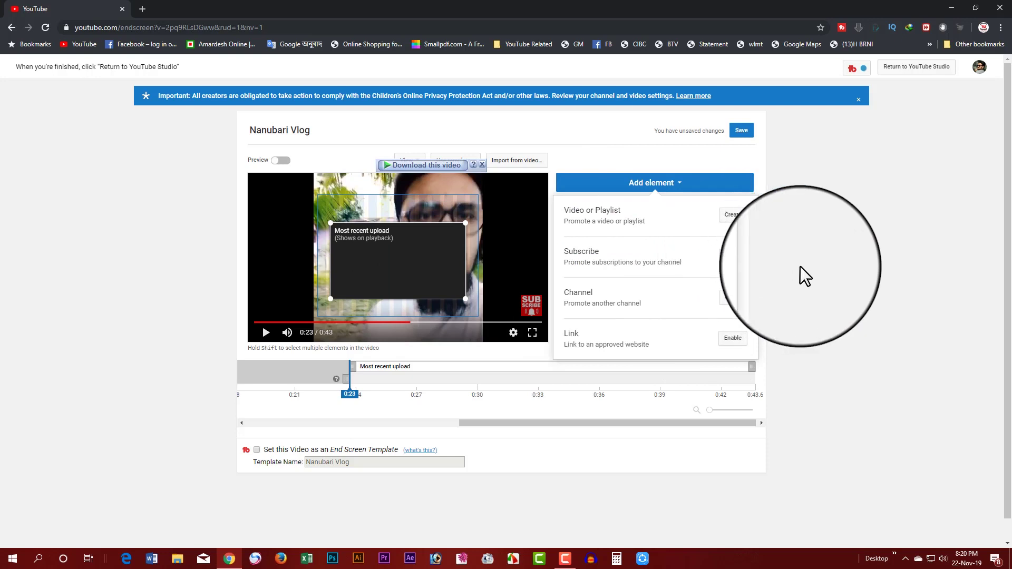
pyautogui.click(814, 269)
pyautogui.click(727, 410)
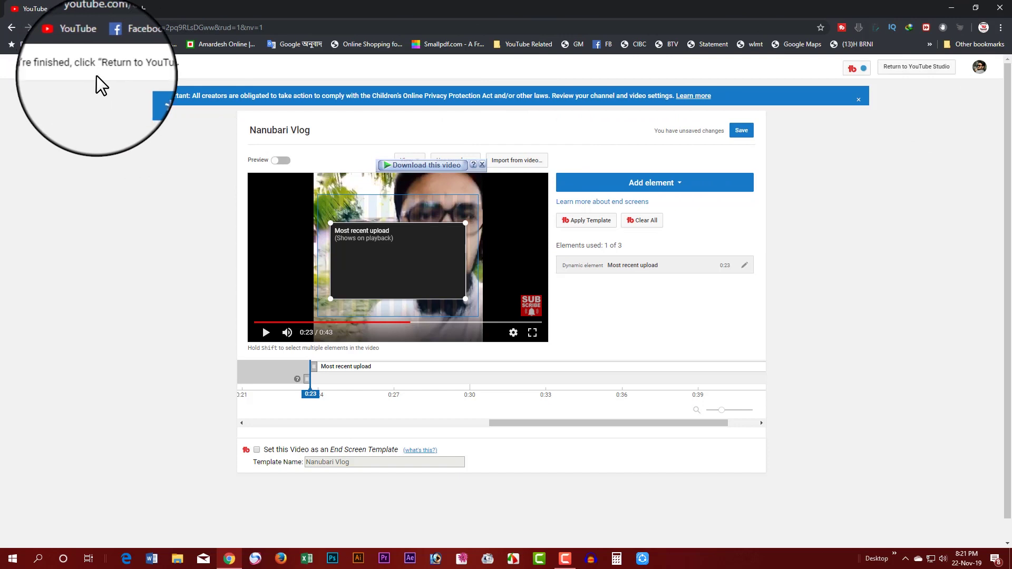
pyautogui.click(917, 67)
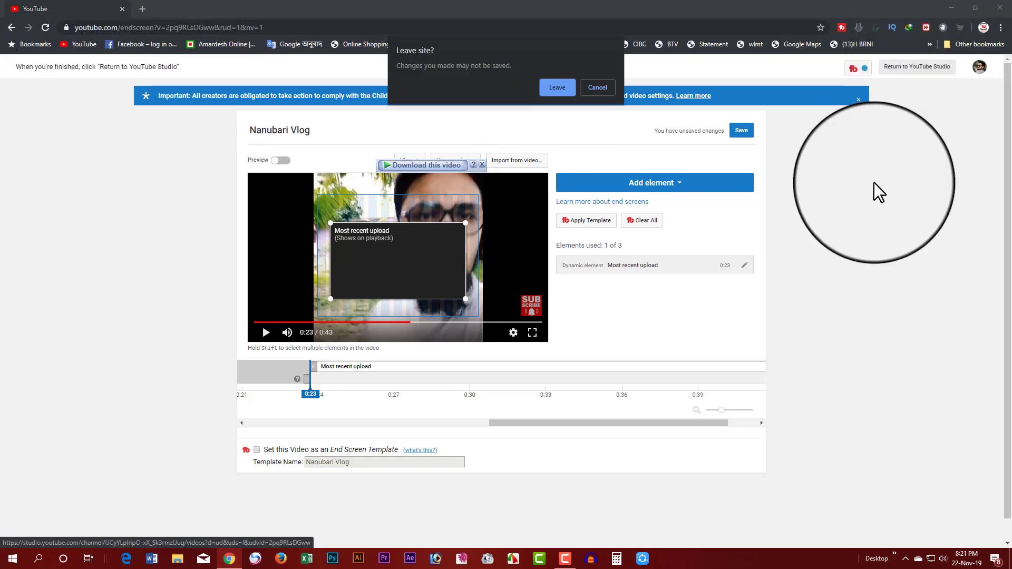
pyautogui.click(557, 85)
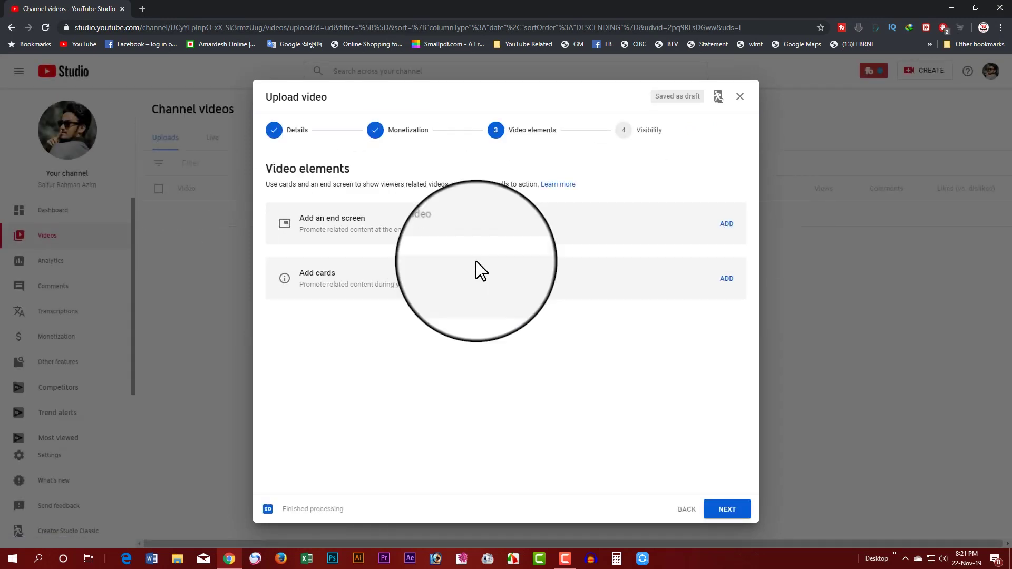
# - Start the video's end screen again and add a Most recent upload element, enlarged and centred in the frame
pyautogui.click(727, 229)
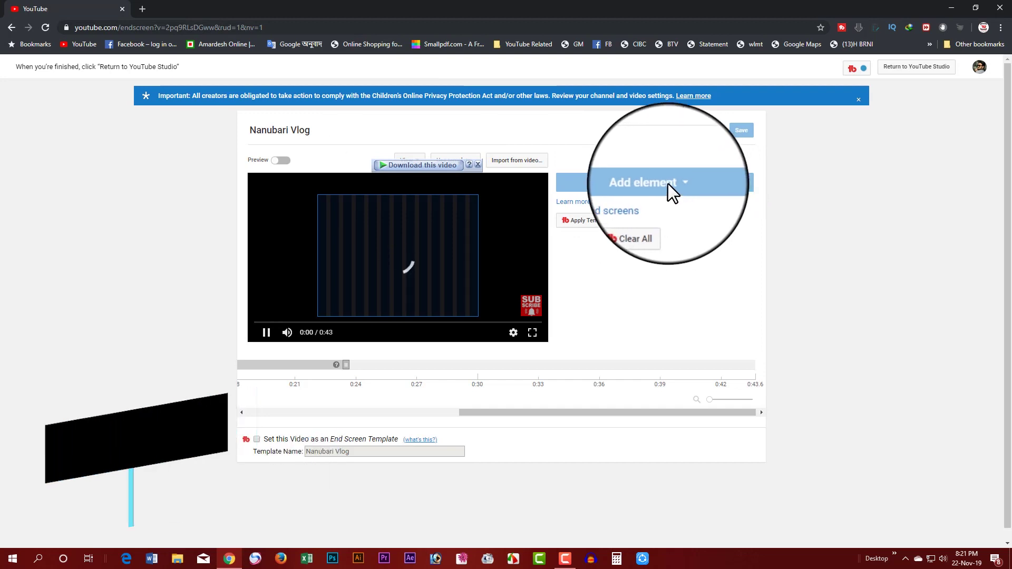
pyautogui.click(673, 182)
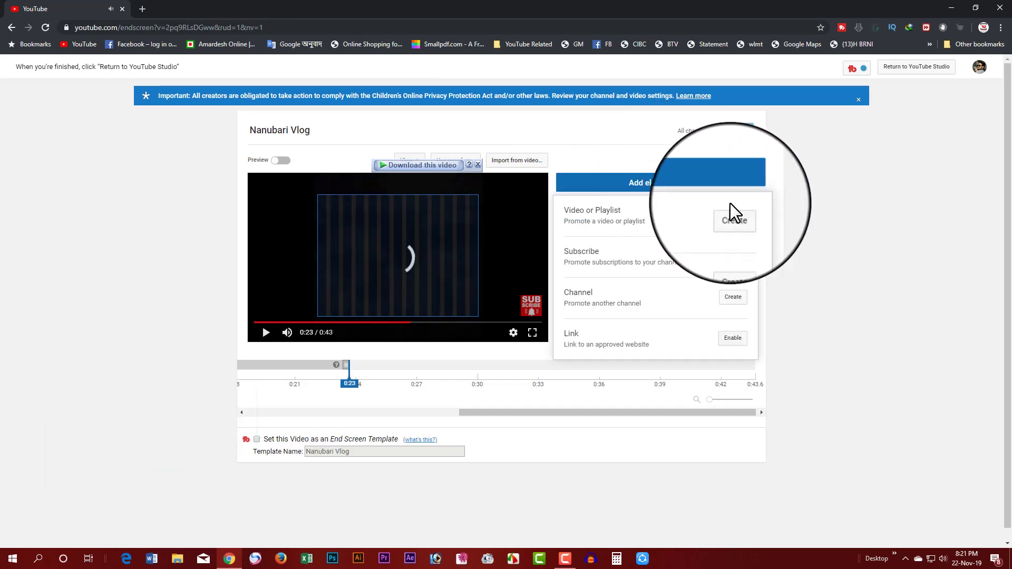
pyautogui.click(738, 219)
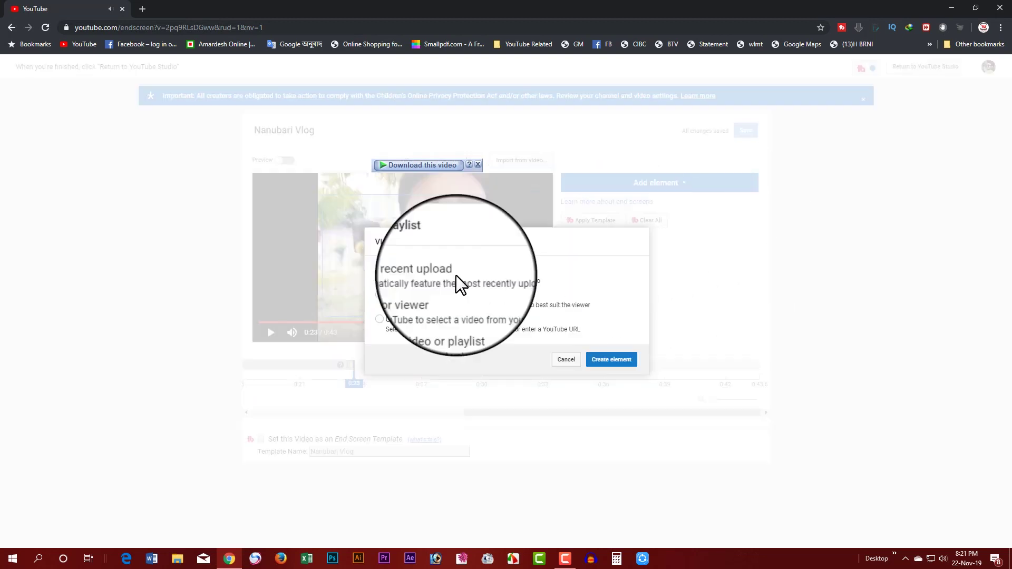
pyautogui.click(596, 359)
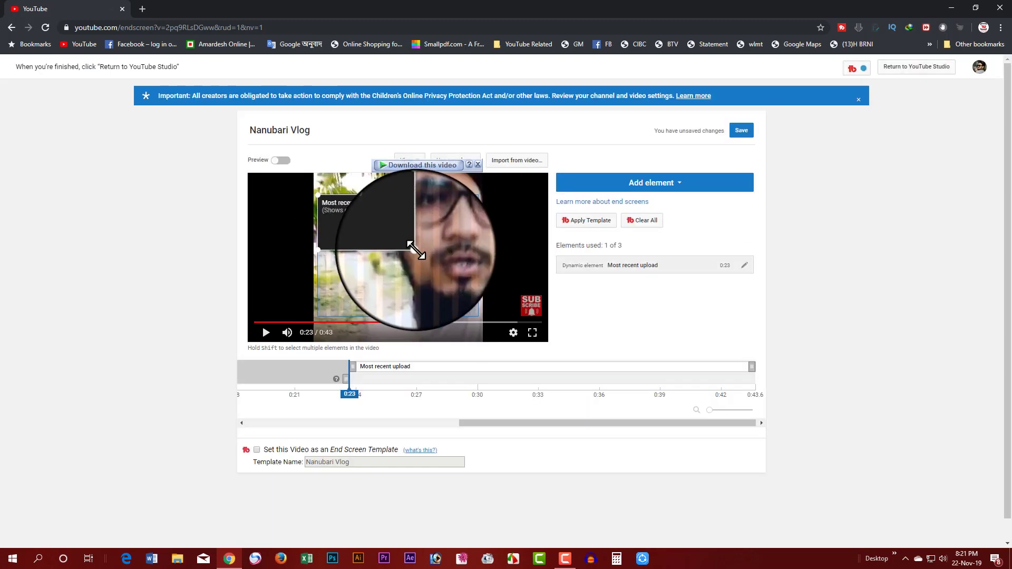
pyautogui.moveTo(416, 252); pyautogui.dragTo(529, 301)
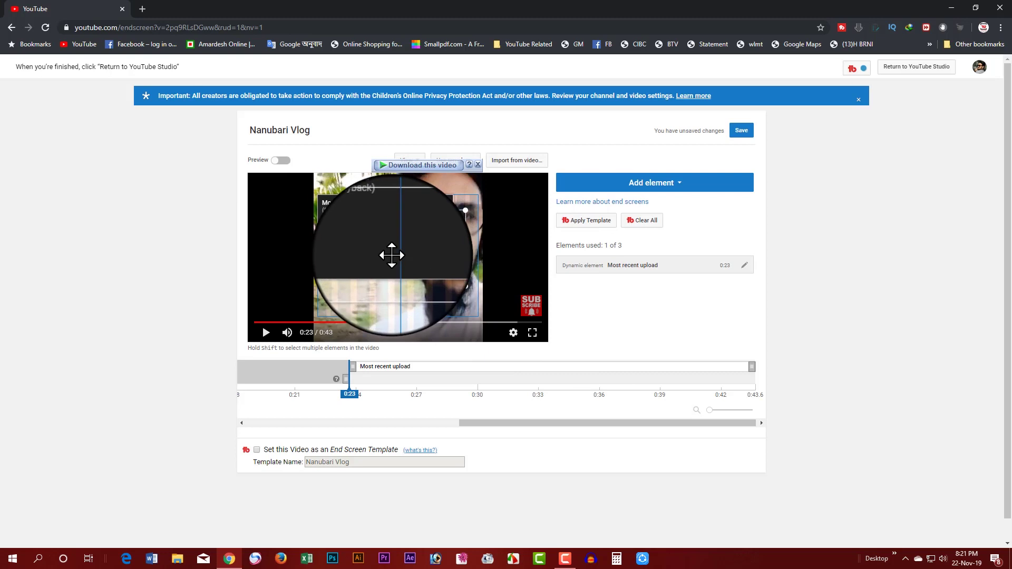
# - Save the end screen and go back to the visibility stage of the upload
pyautogui.click(741, 131)
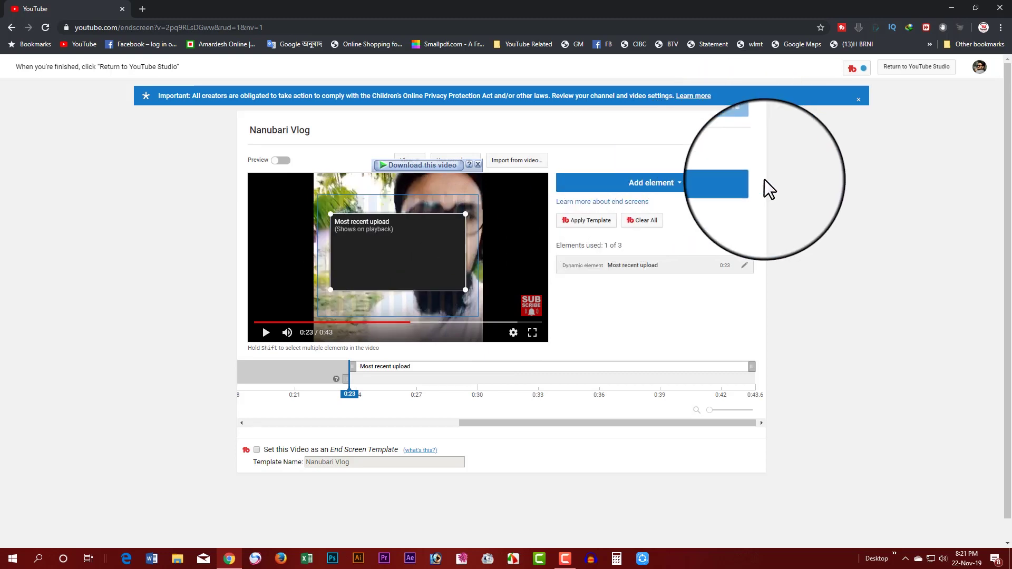
pyautogui.click(914, 67)
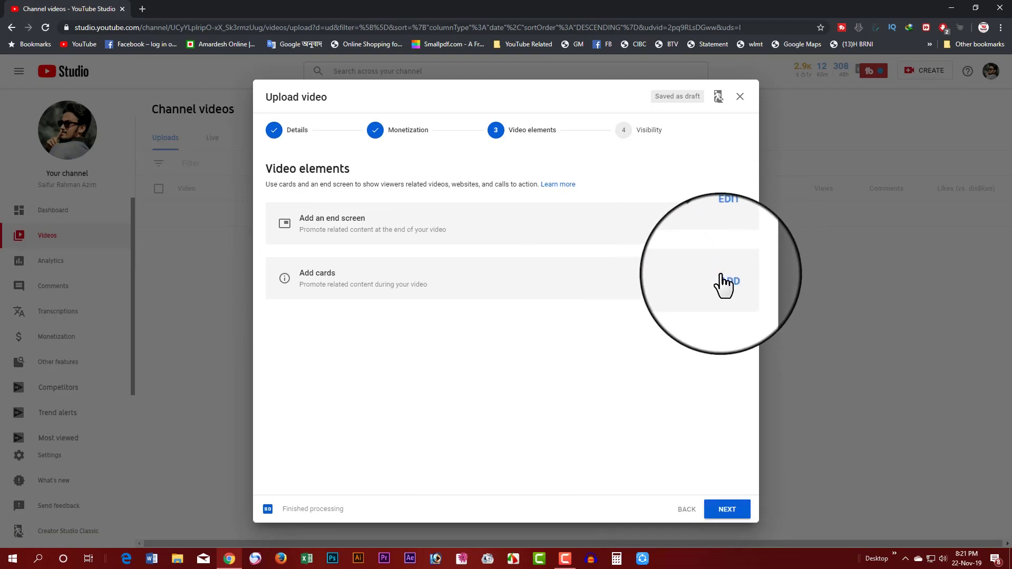
pyautogui.click(643, 135)
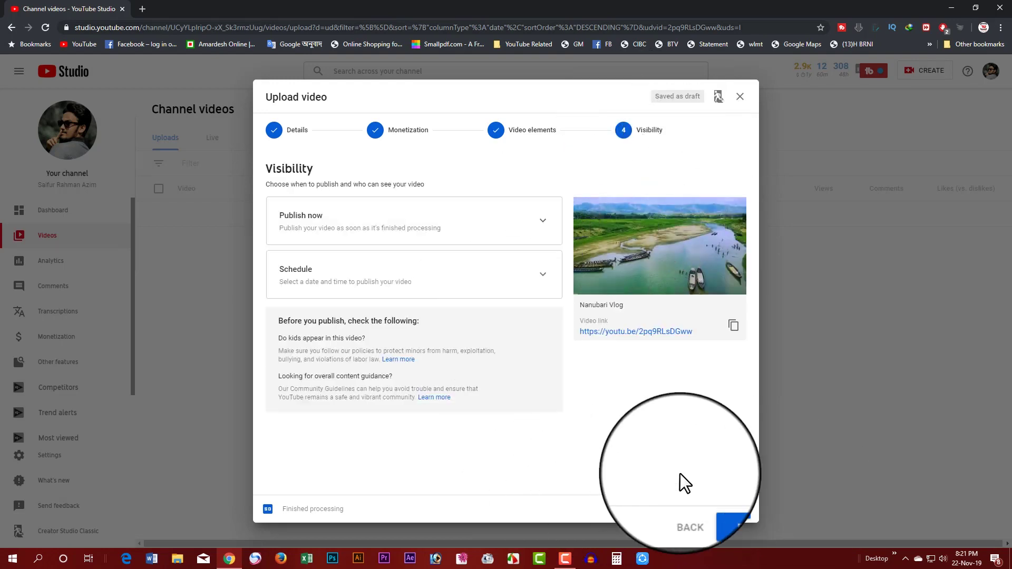